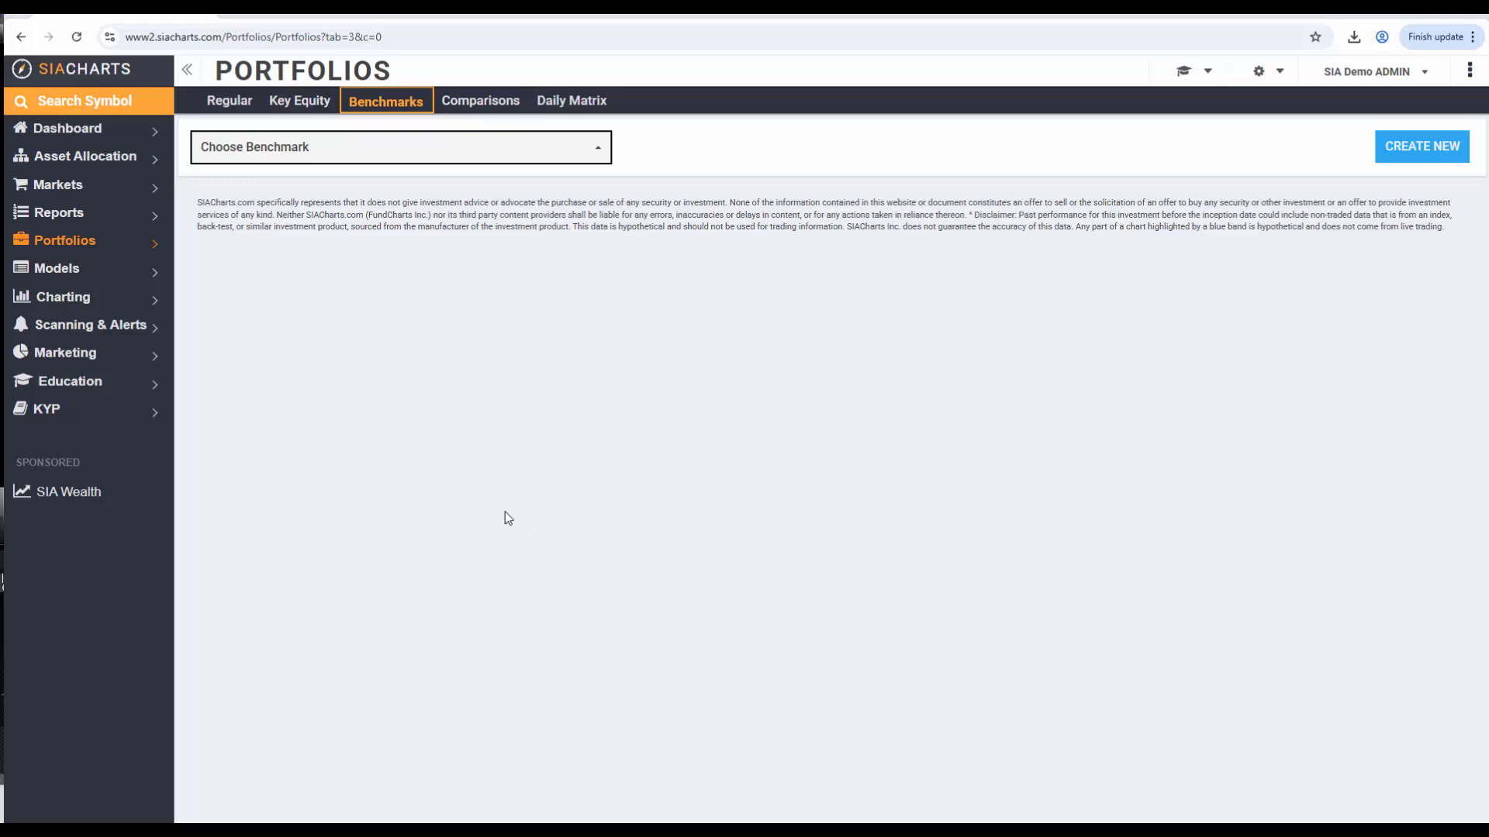
# Start a new benchmark portfolio named "Balanced Benchmark (60% Equity/40% F.I.)"
pyautogui.click(60, 242)
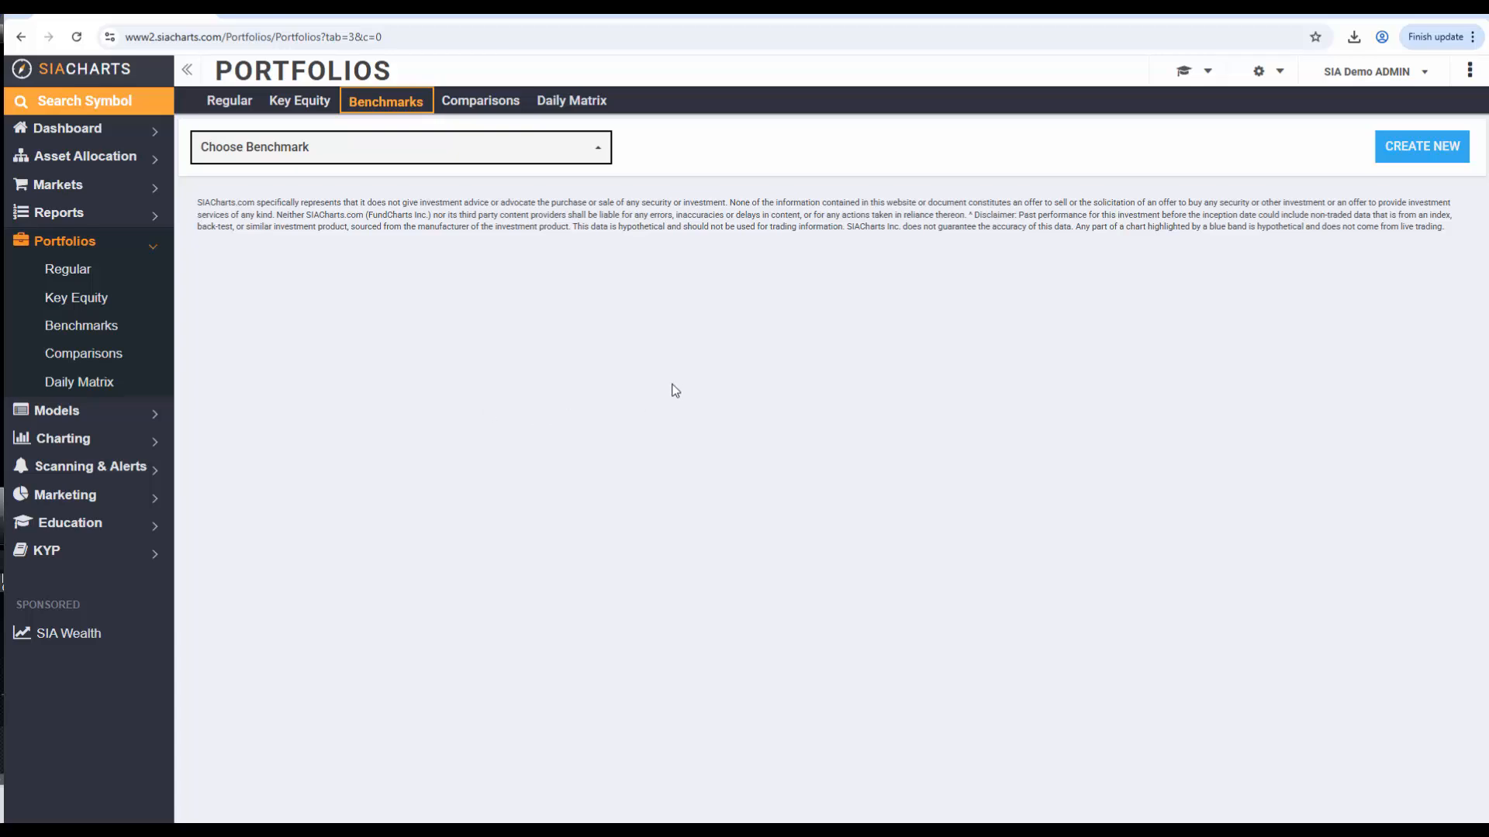
pyautogui.click(1426, 151)
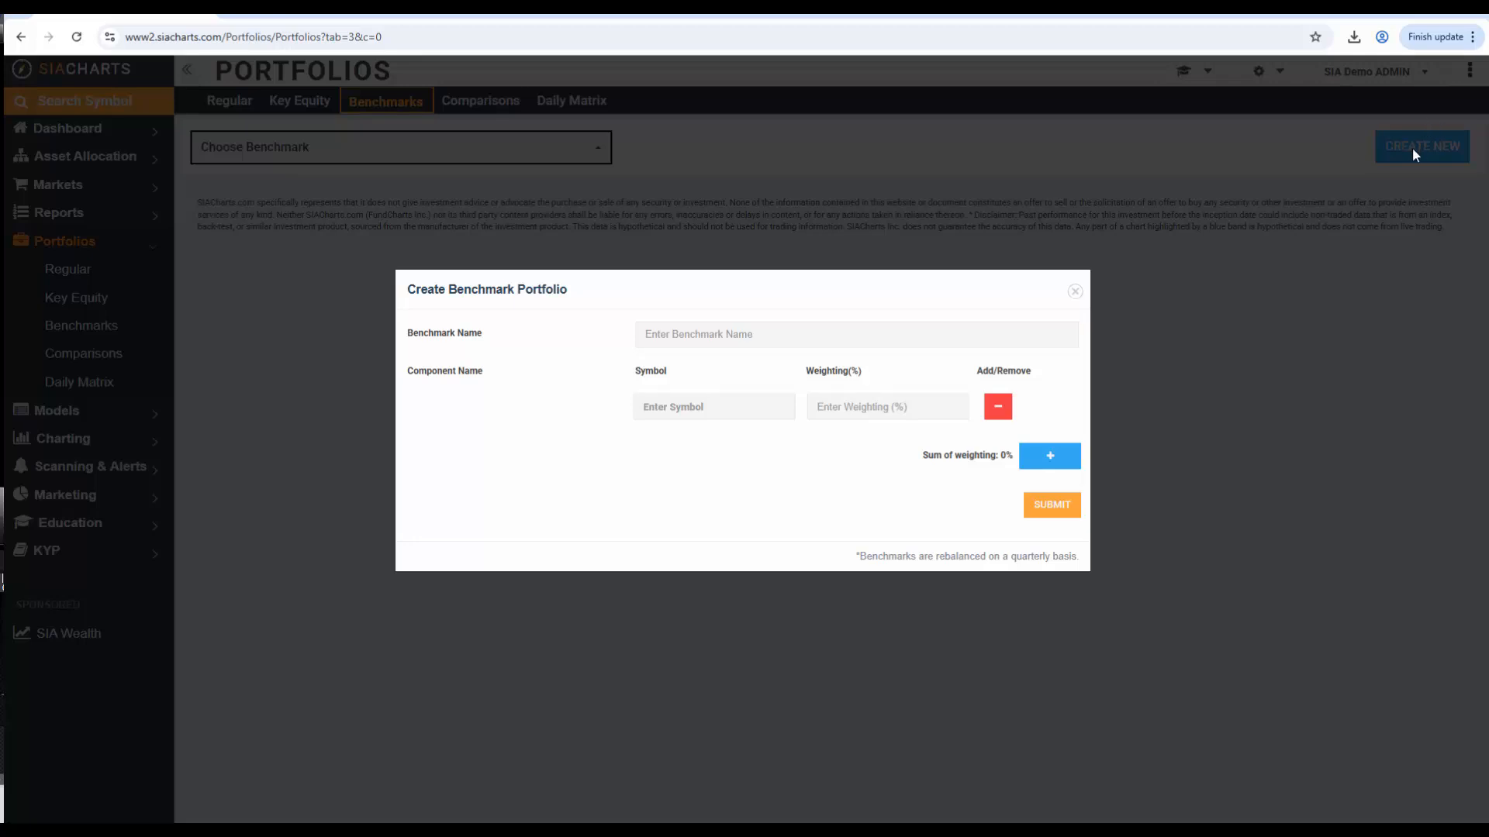
pyautogui.click(657, 336)
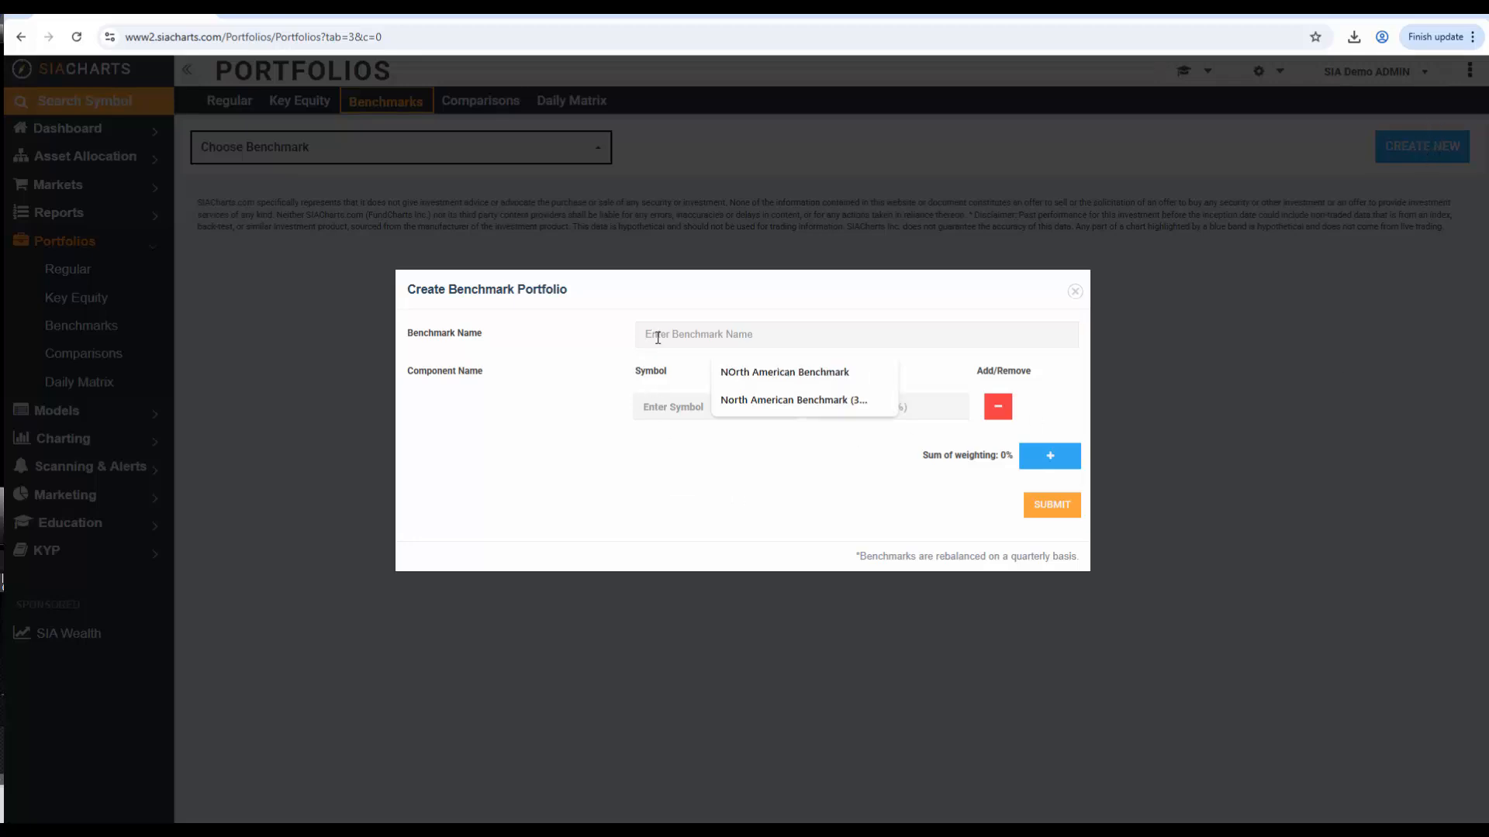
pyautogui.write('Balanced Benchmark (60% Equity/40% F.I.)')
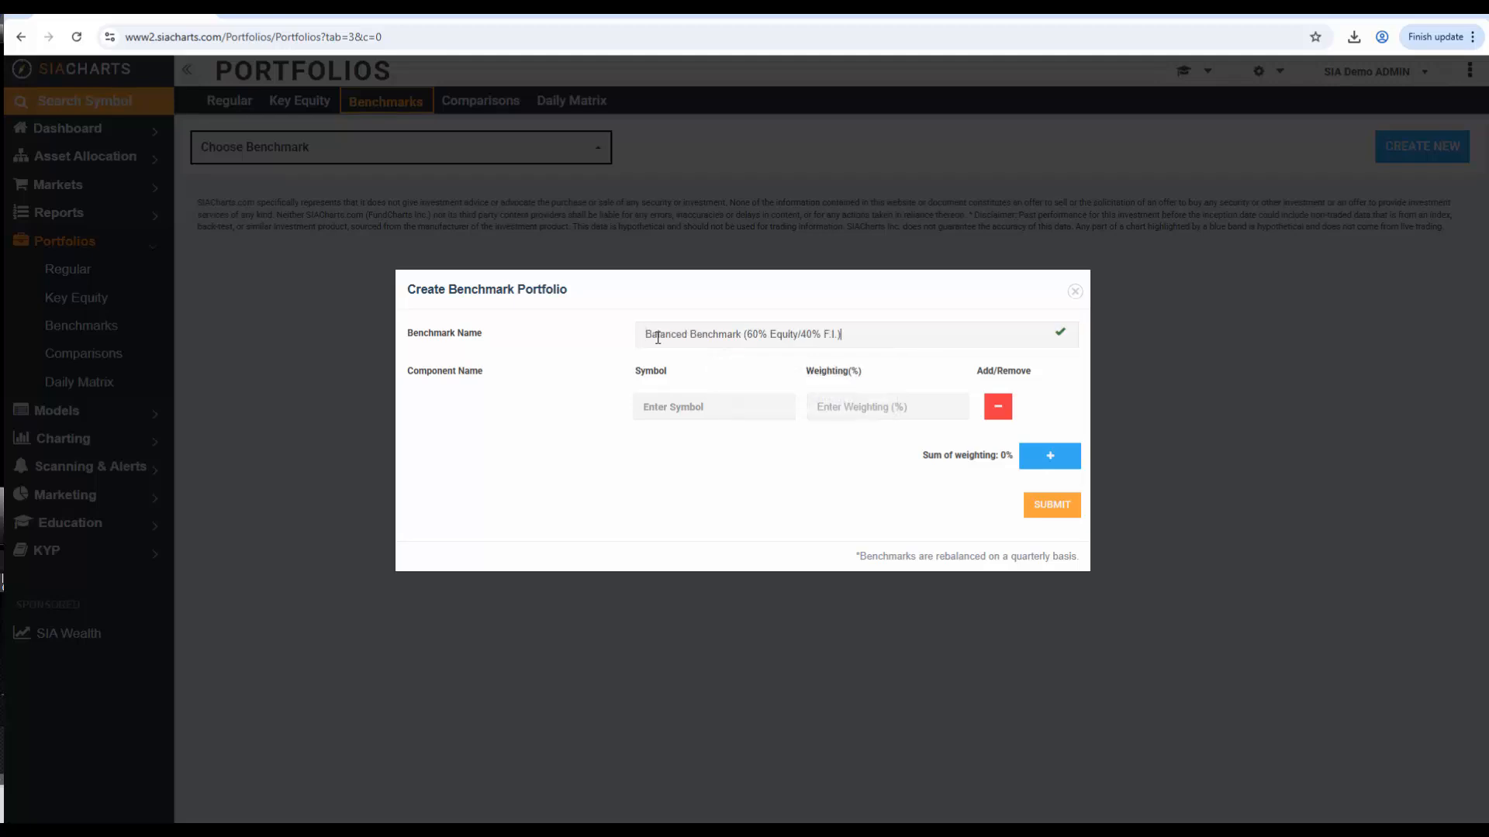
# Set the first benchmark component to ACWX (iShares MSCI ACWI ex US Index ETF) with a 20% weighting
pyautogui.click(714, 406)
pyautogui.write('acwx')
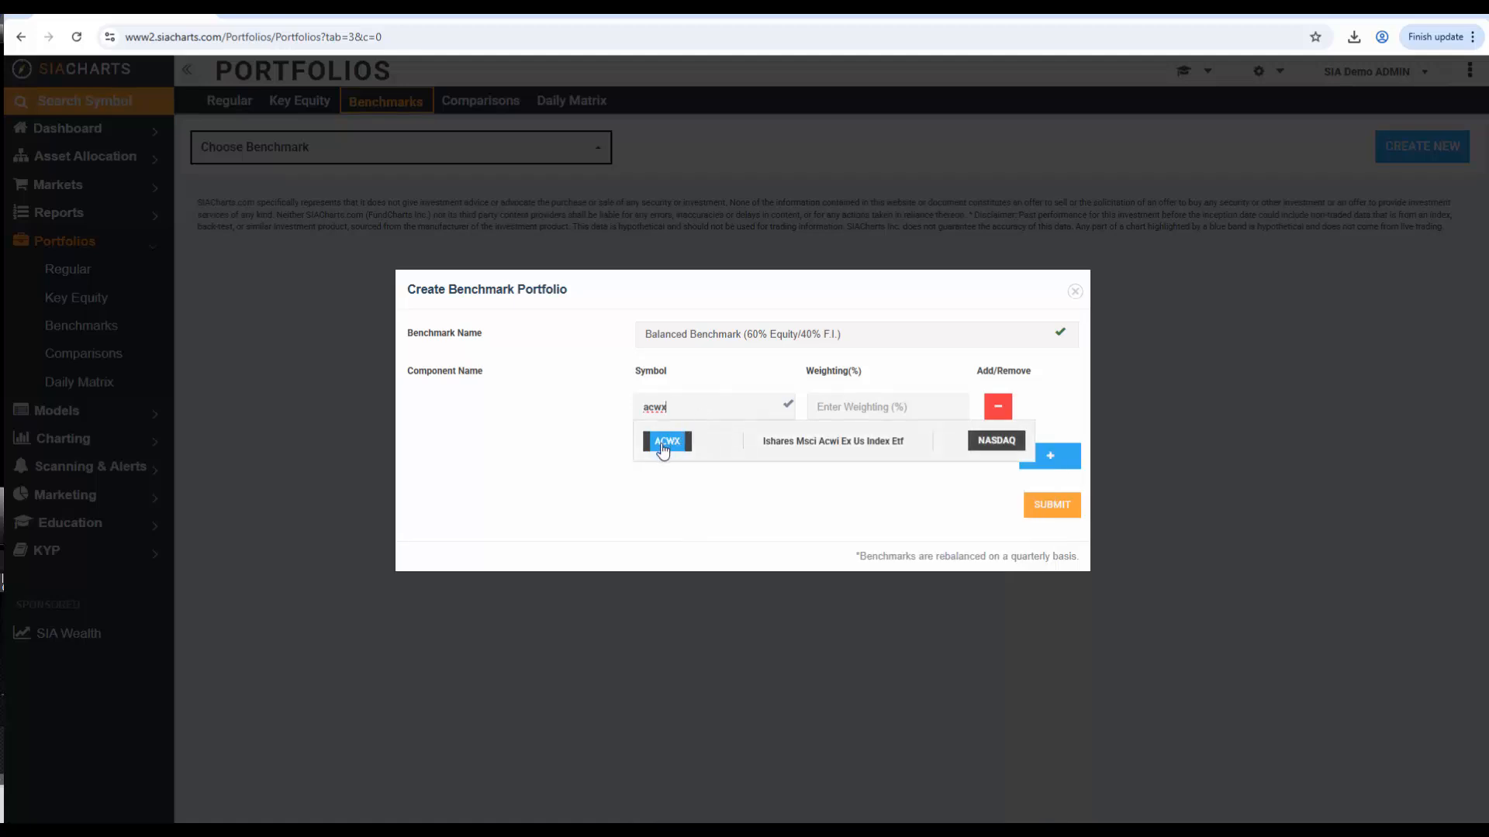
pyautogui.click(662, 448)
pyautogui.click(835, 409)
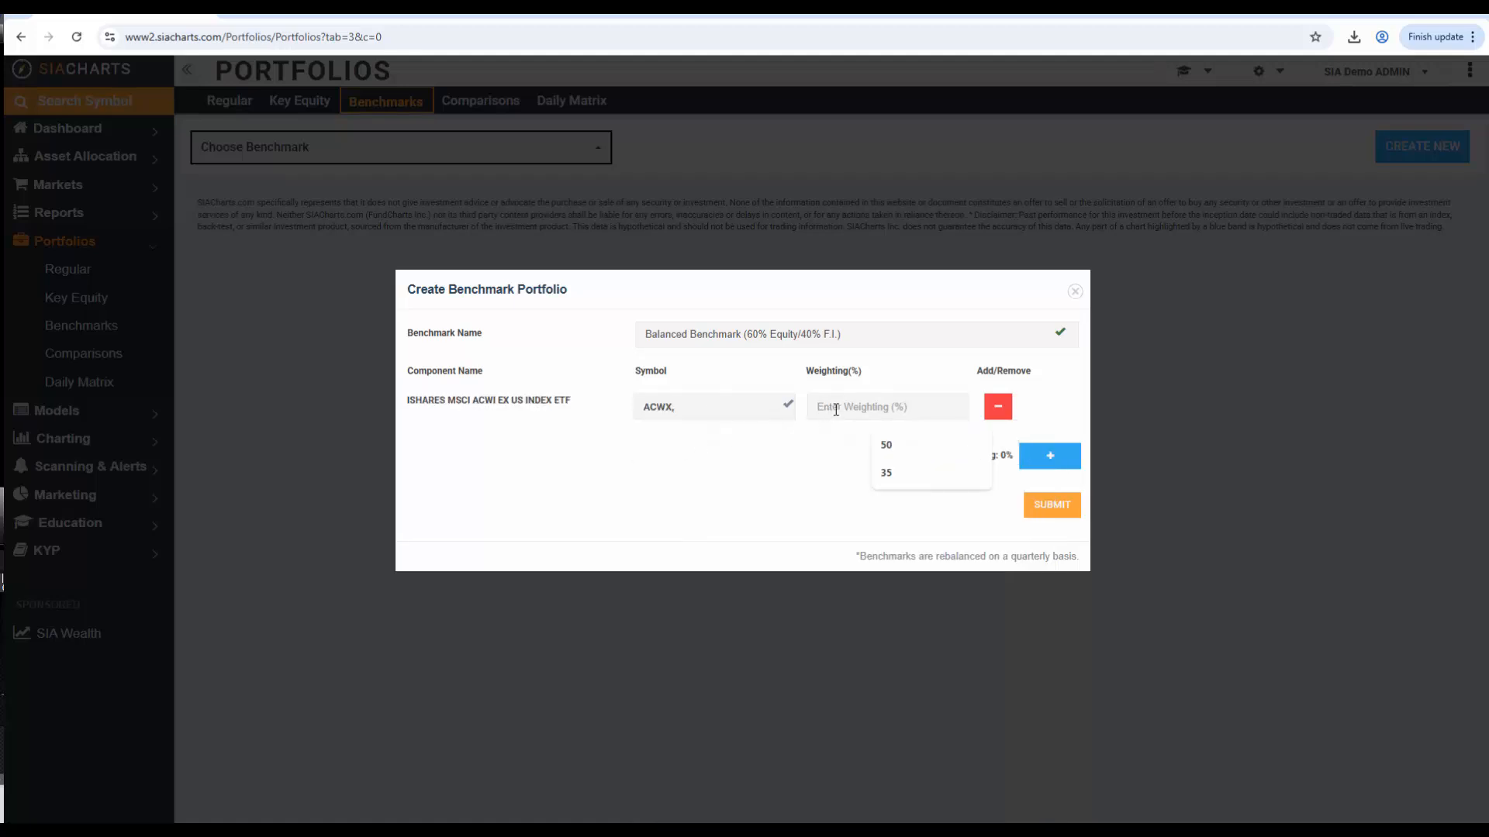
pyautogui.write('20')
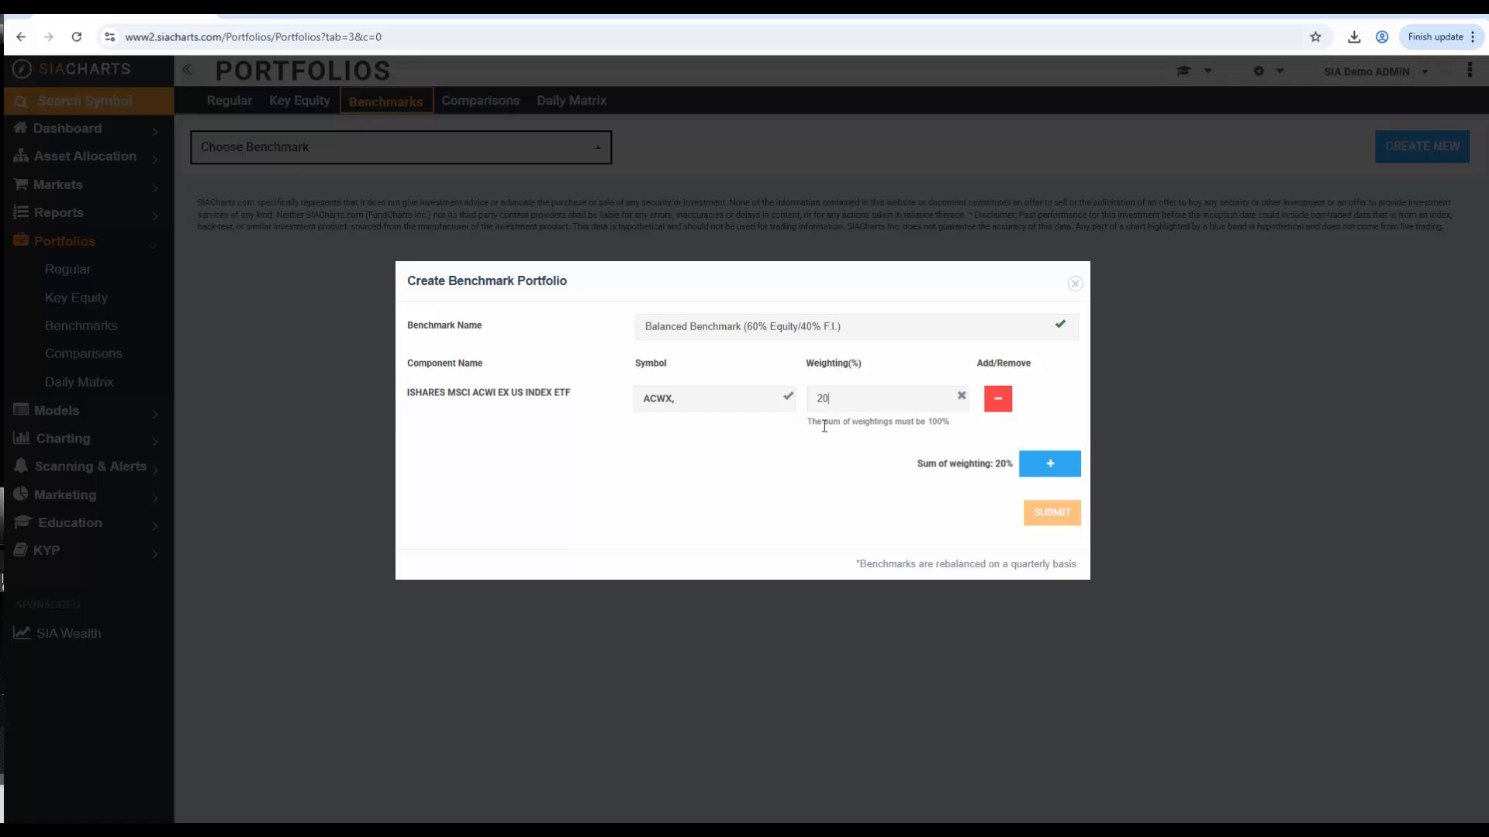
# Add a second component, AGG (iShares Core U.S. Aggregate Bond ETF), with a 20% weighting
pyautogui.click(1050, 463)
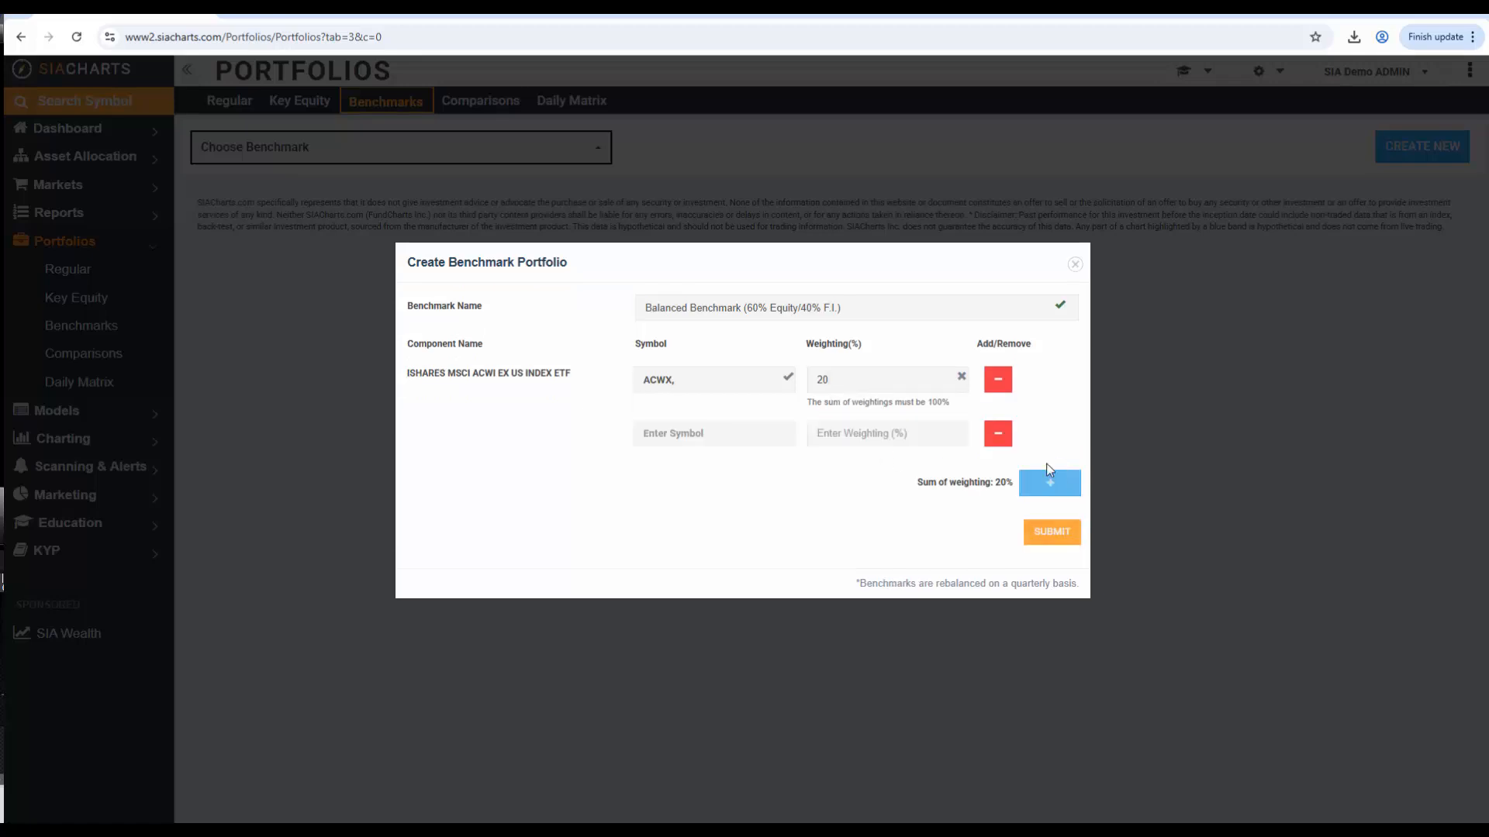
pyautogui.click(718, 431)
pyautogui.write('agg')
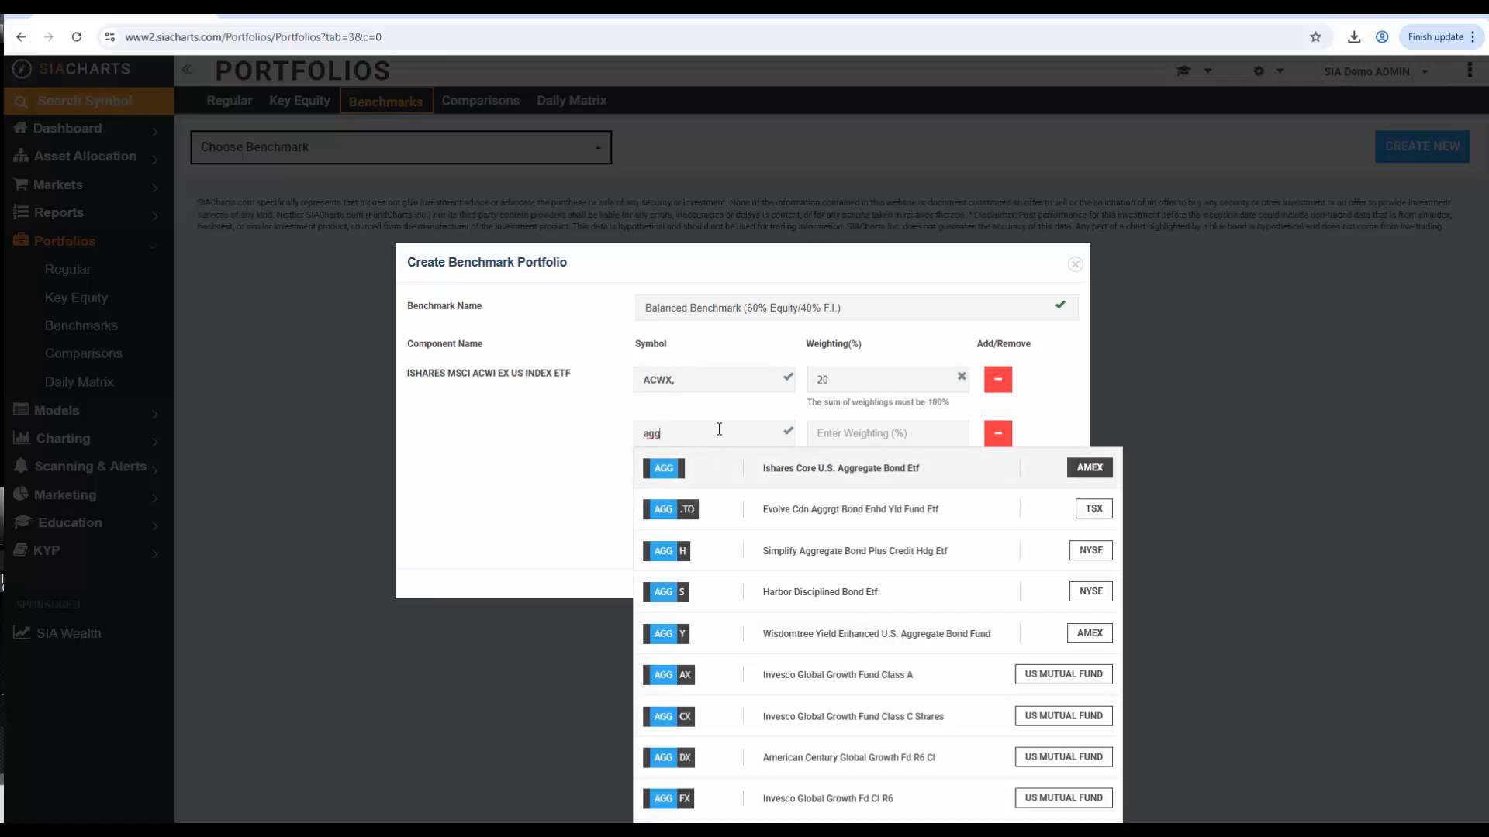
pyautogui.click(665, 469)
pyautogui.click(843, 431)
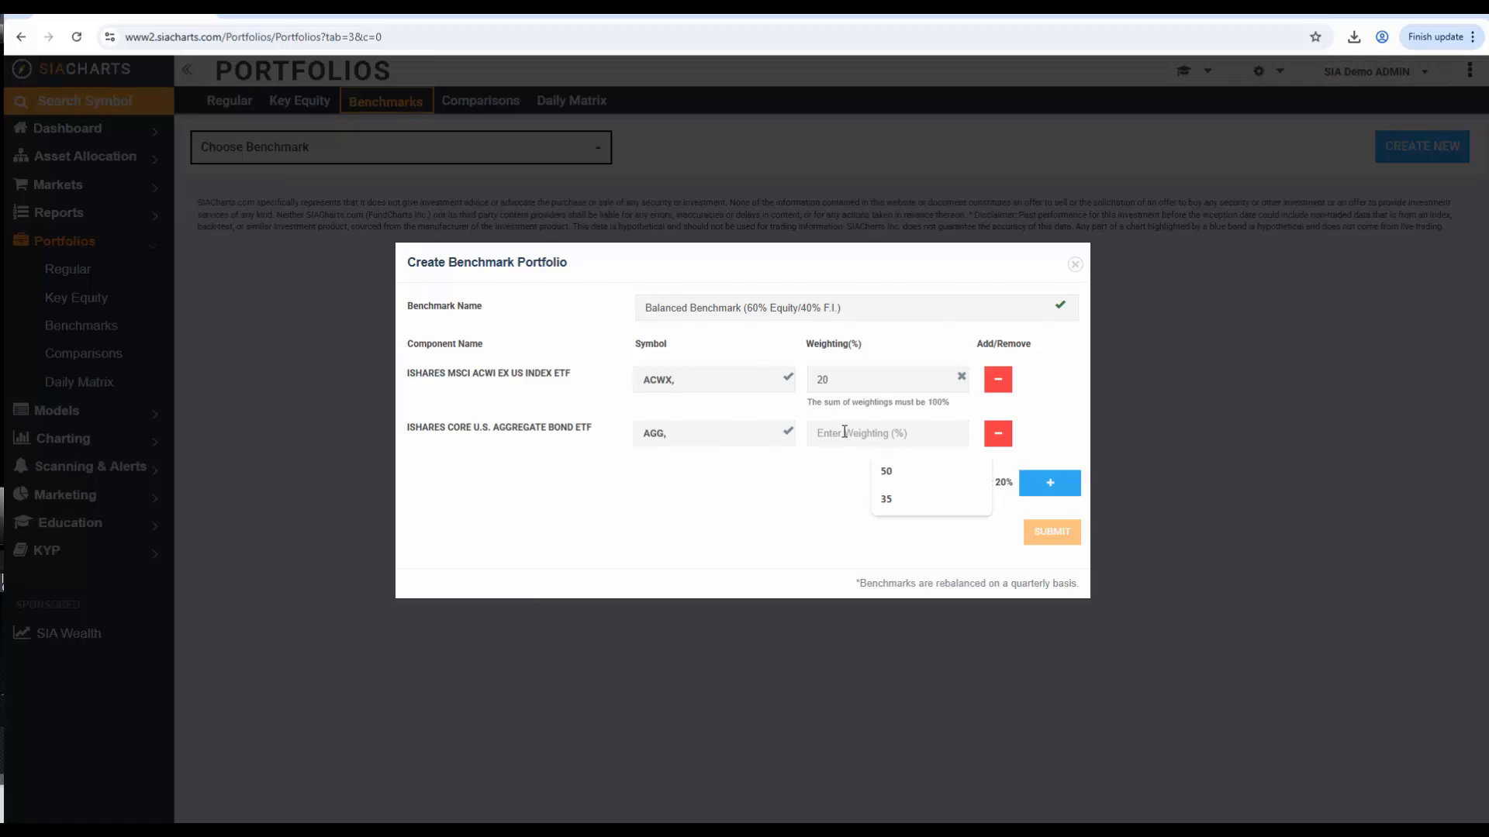
pyautogui.write('20')
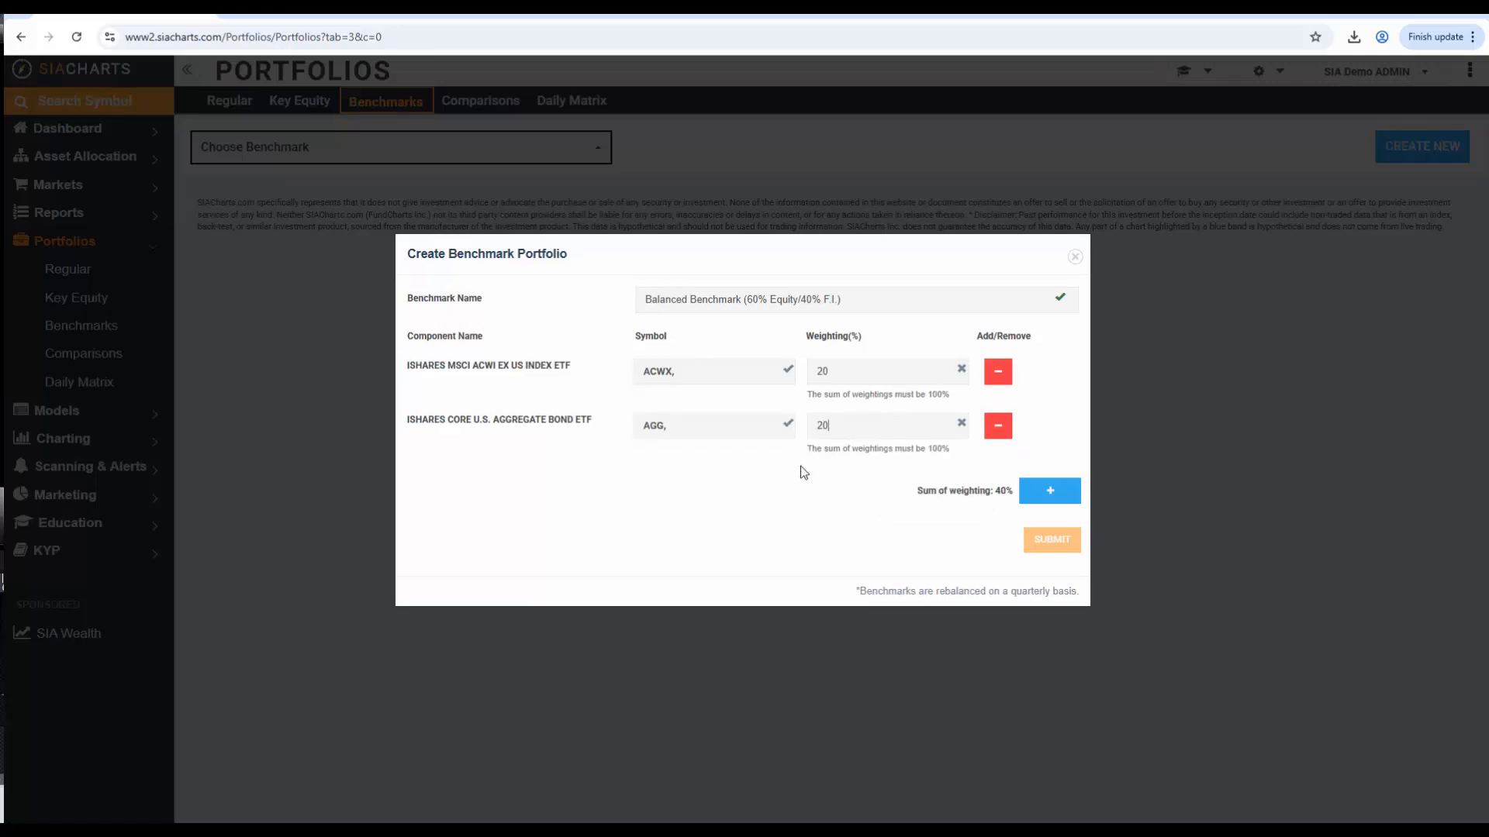
# Add a third component, SPX.I (S&P 500 Index), with a 20% weighting
pyautogui.click(1043, 491)
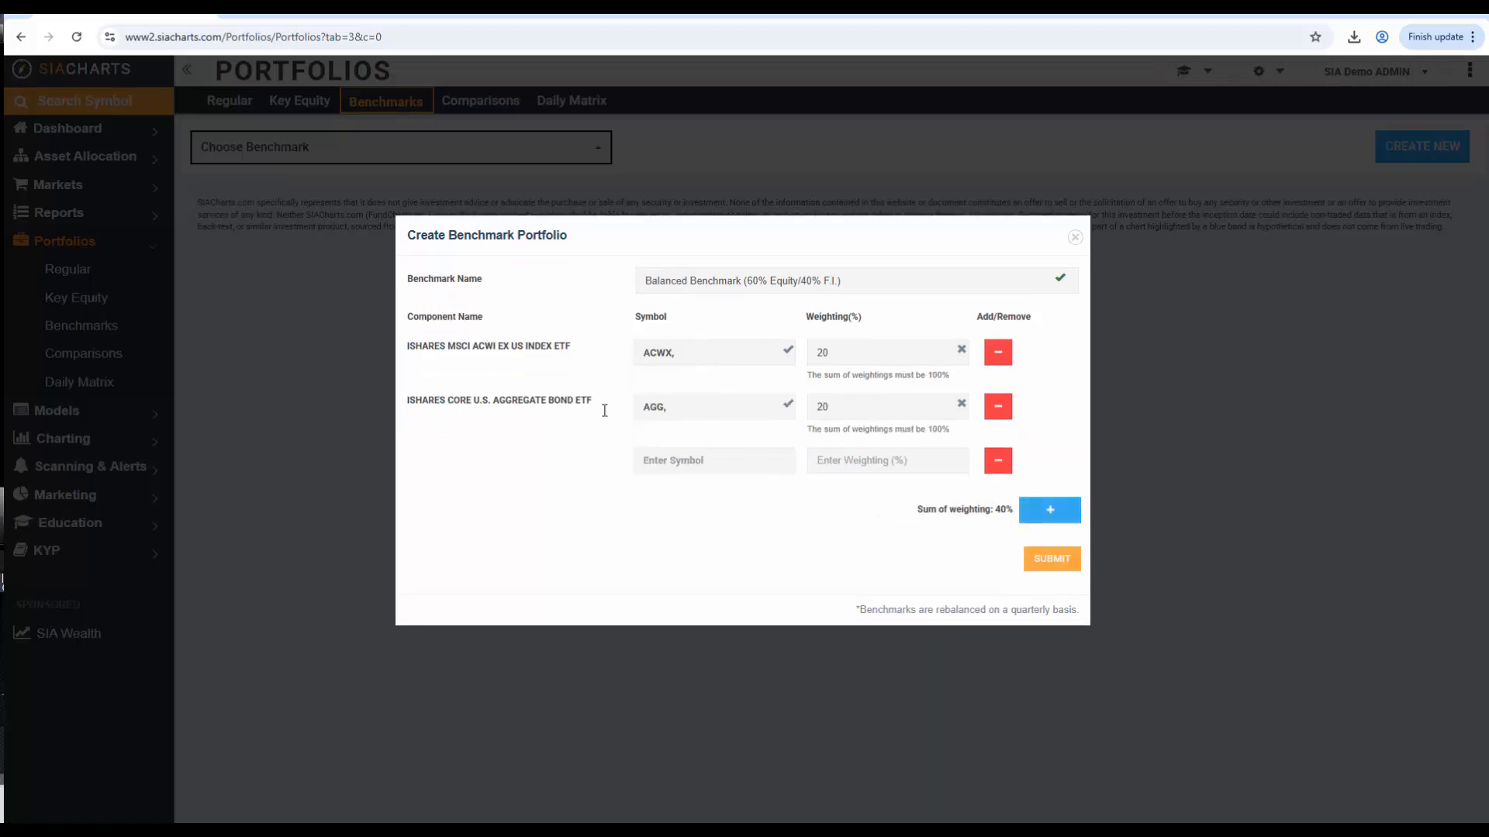
pyautogui.click(663, 466)
pyautogui.write('spx')
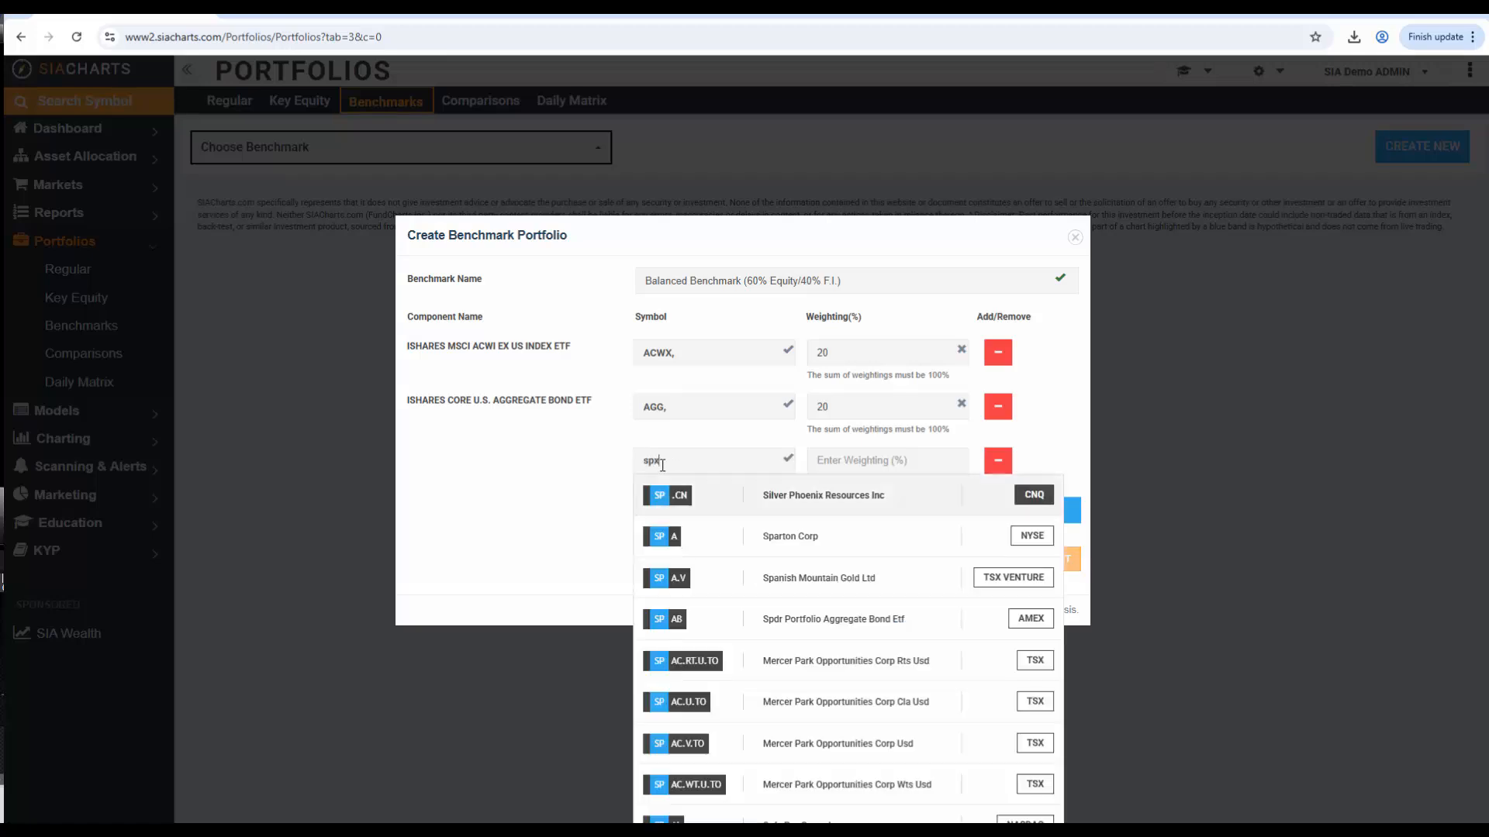
pyautogui.write('.i')
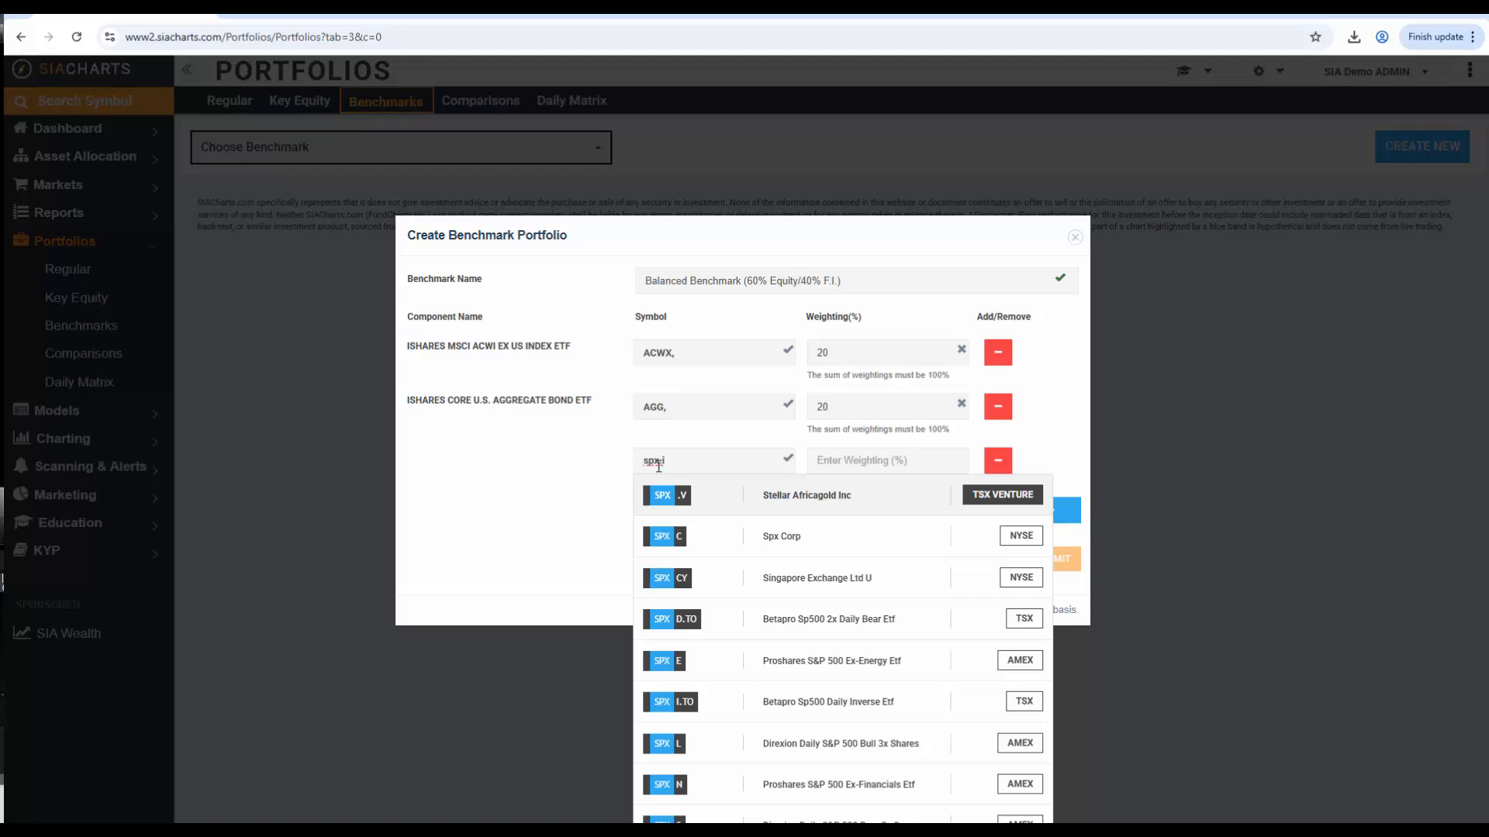
pyautogui.click(661, 498)
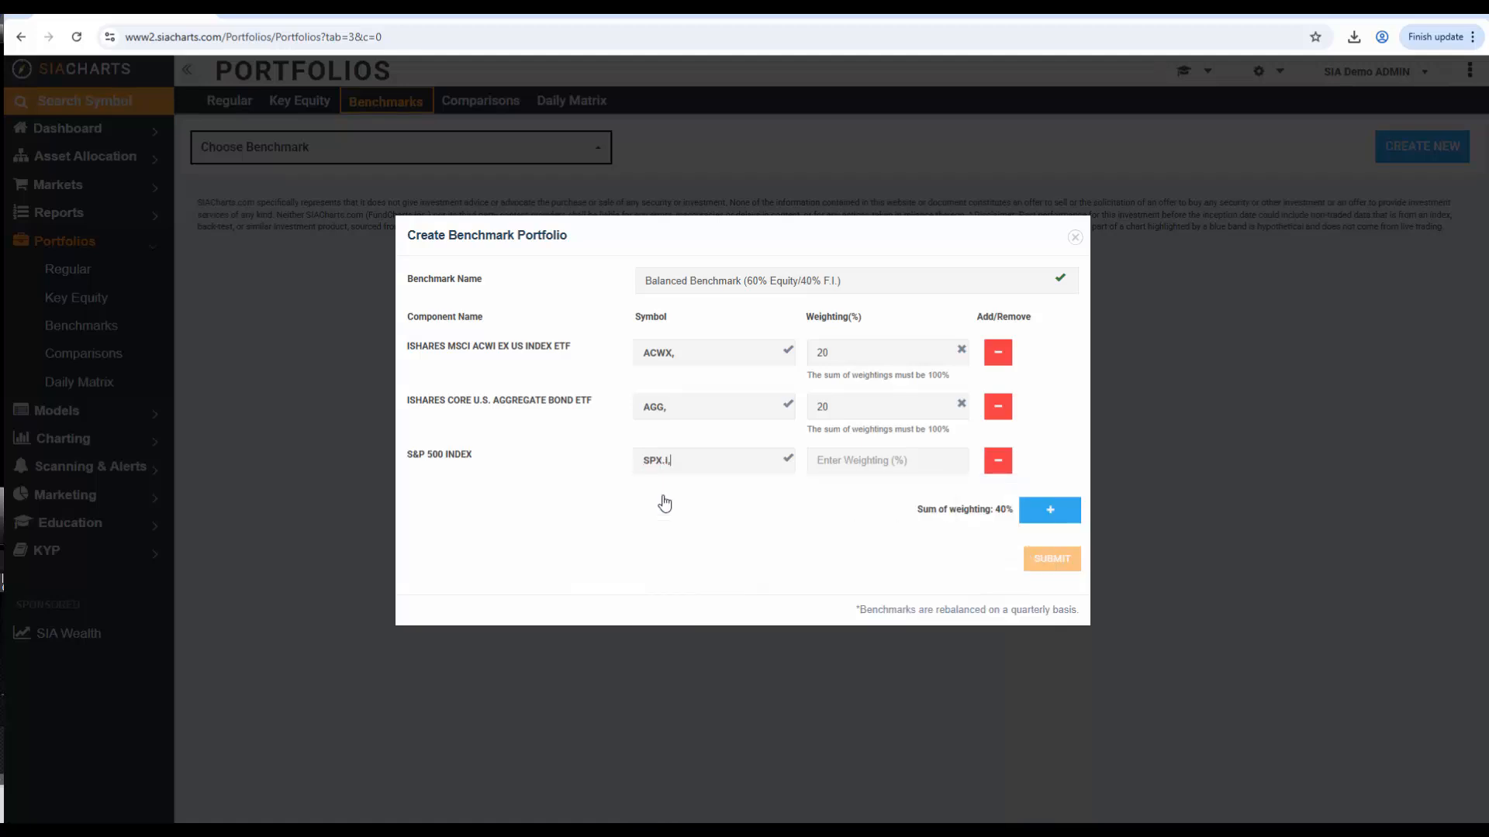
pyautogui.click(828, 458)
pyautogui.write('20')
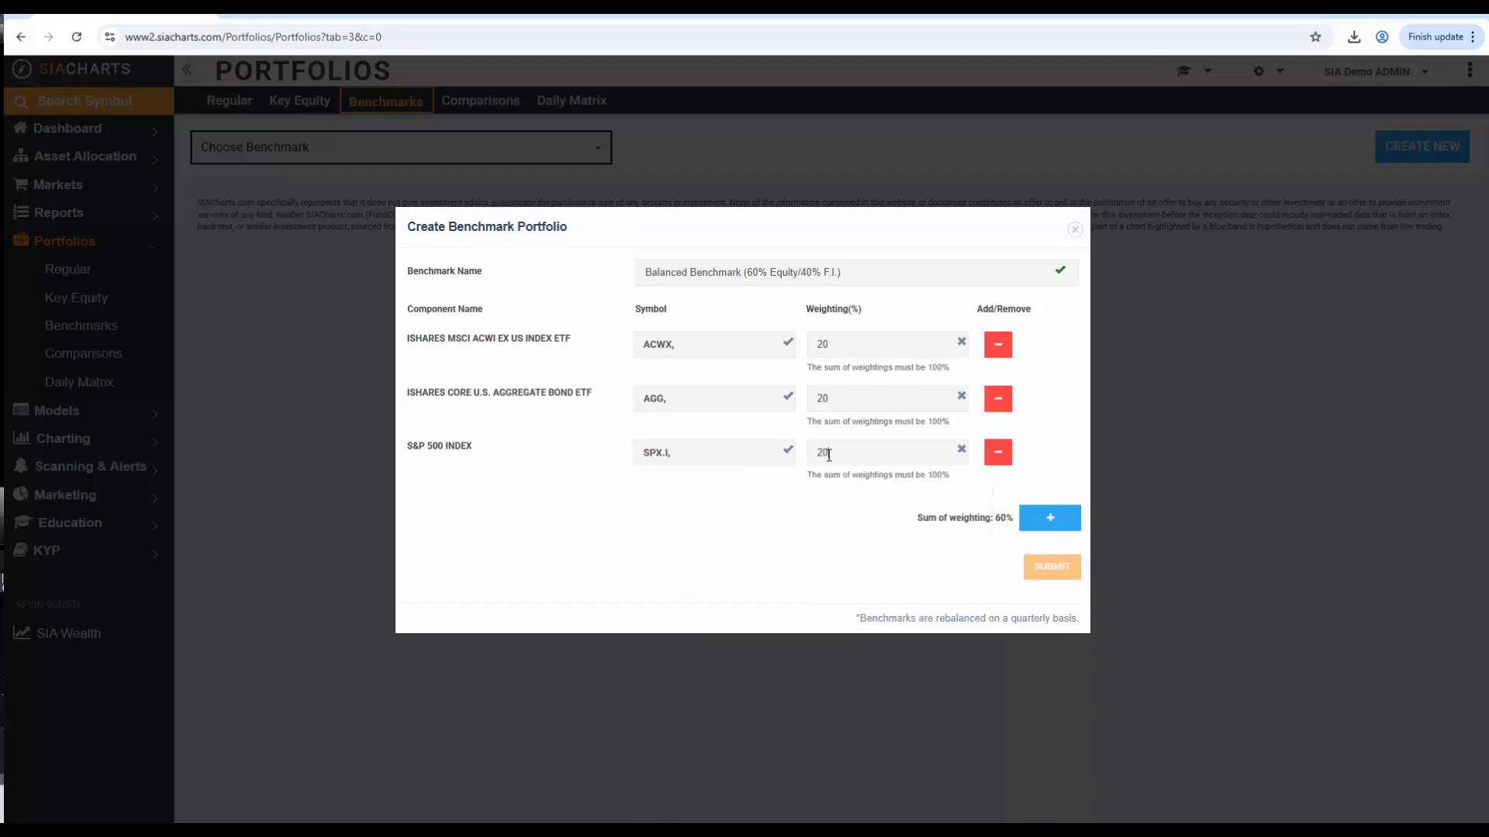
# Add a fourth component, TSX.I (S&P/TSX Composite Index), with a 20% weighting
pyautogui.click(1055, 520)
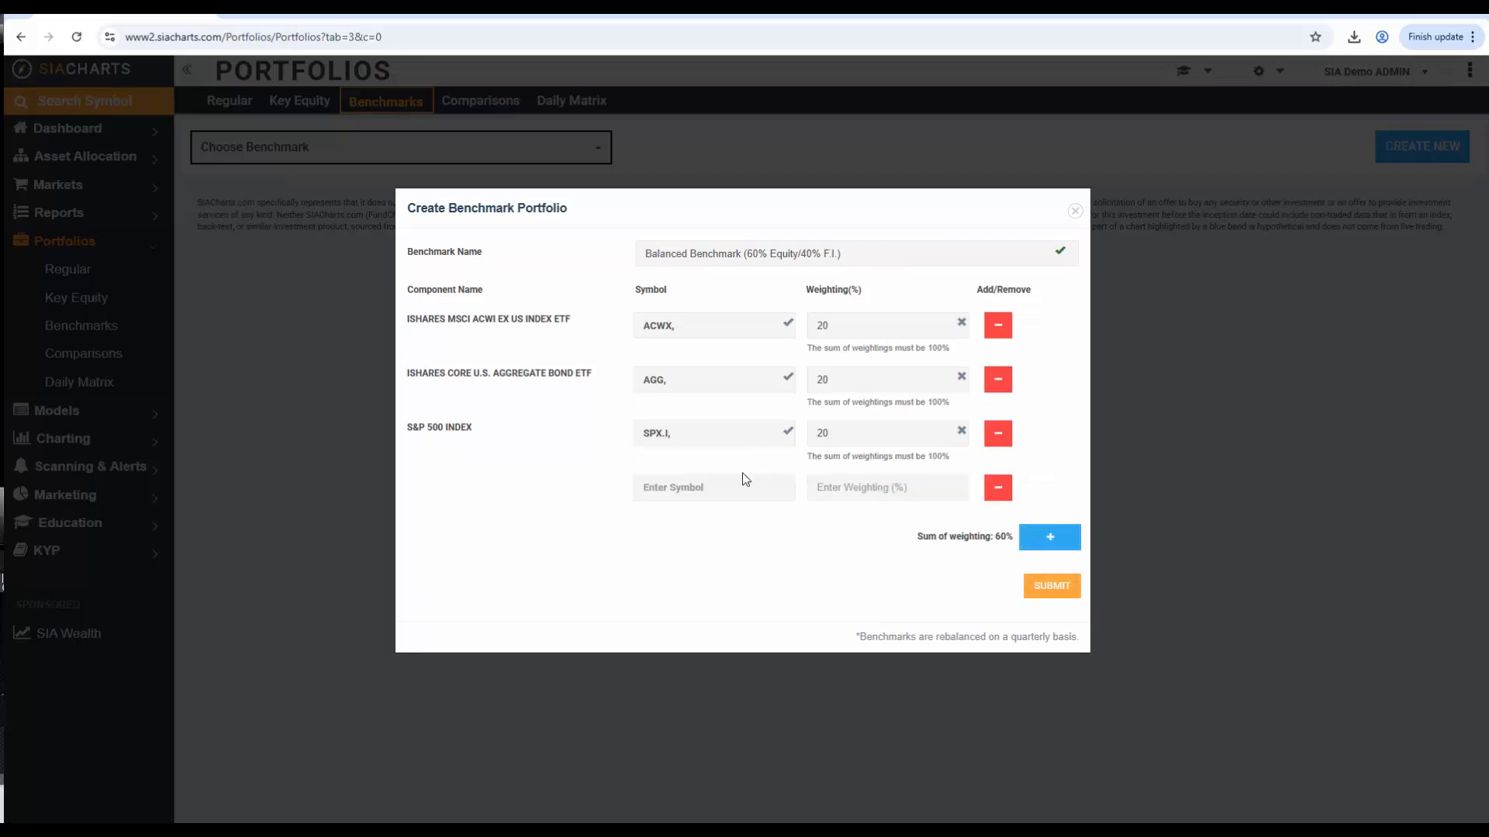
pyautogui.click(720, 483)
pyautogui.write('tsx')
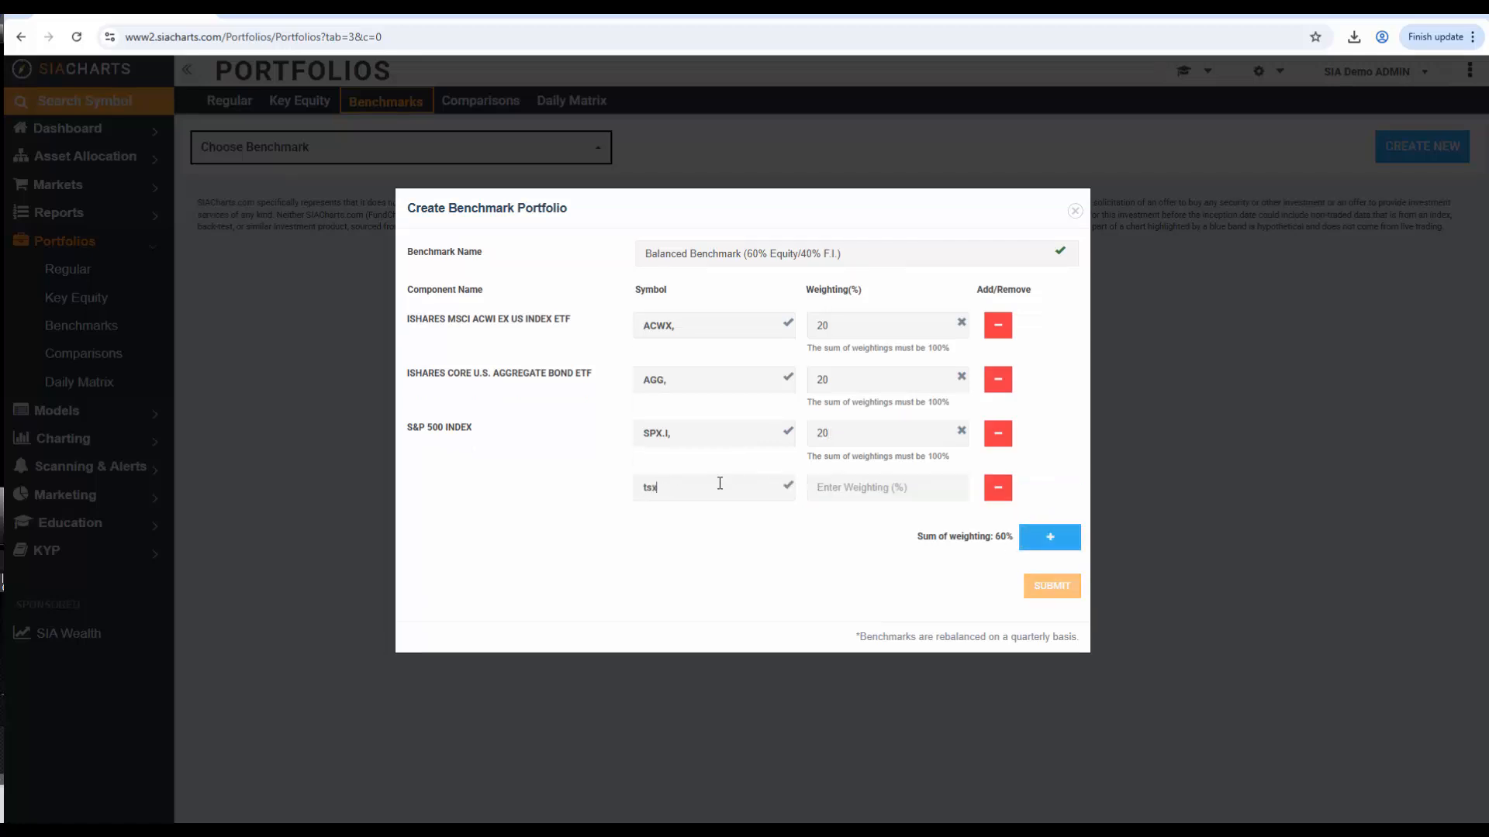
pyautogui.write(',')
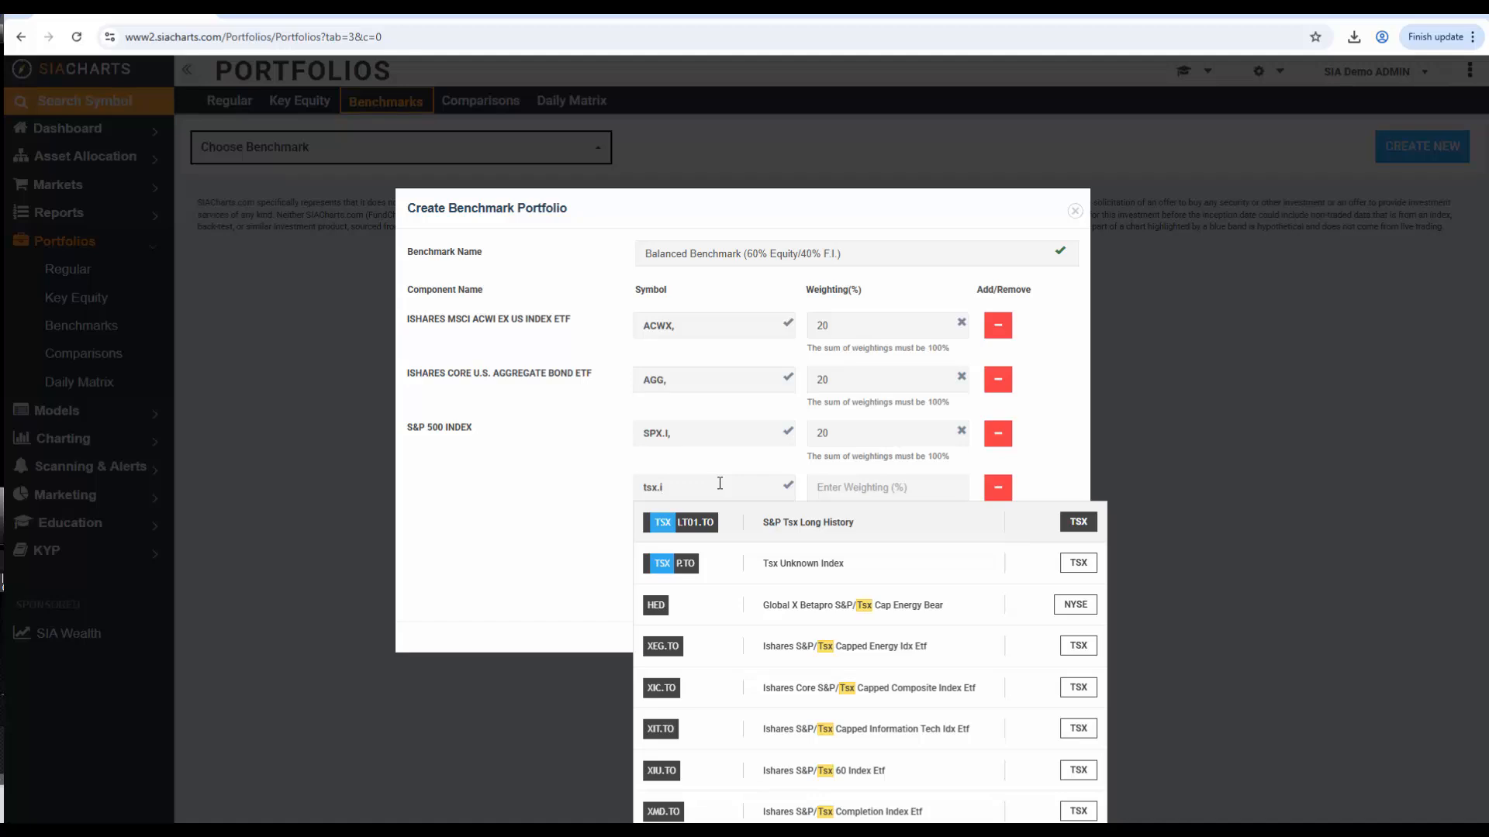
pyautogui.write('i')
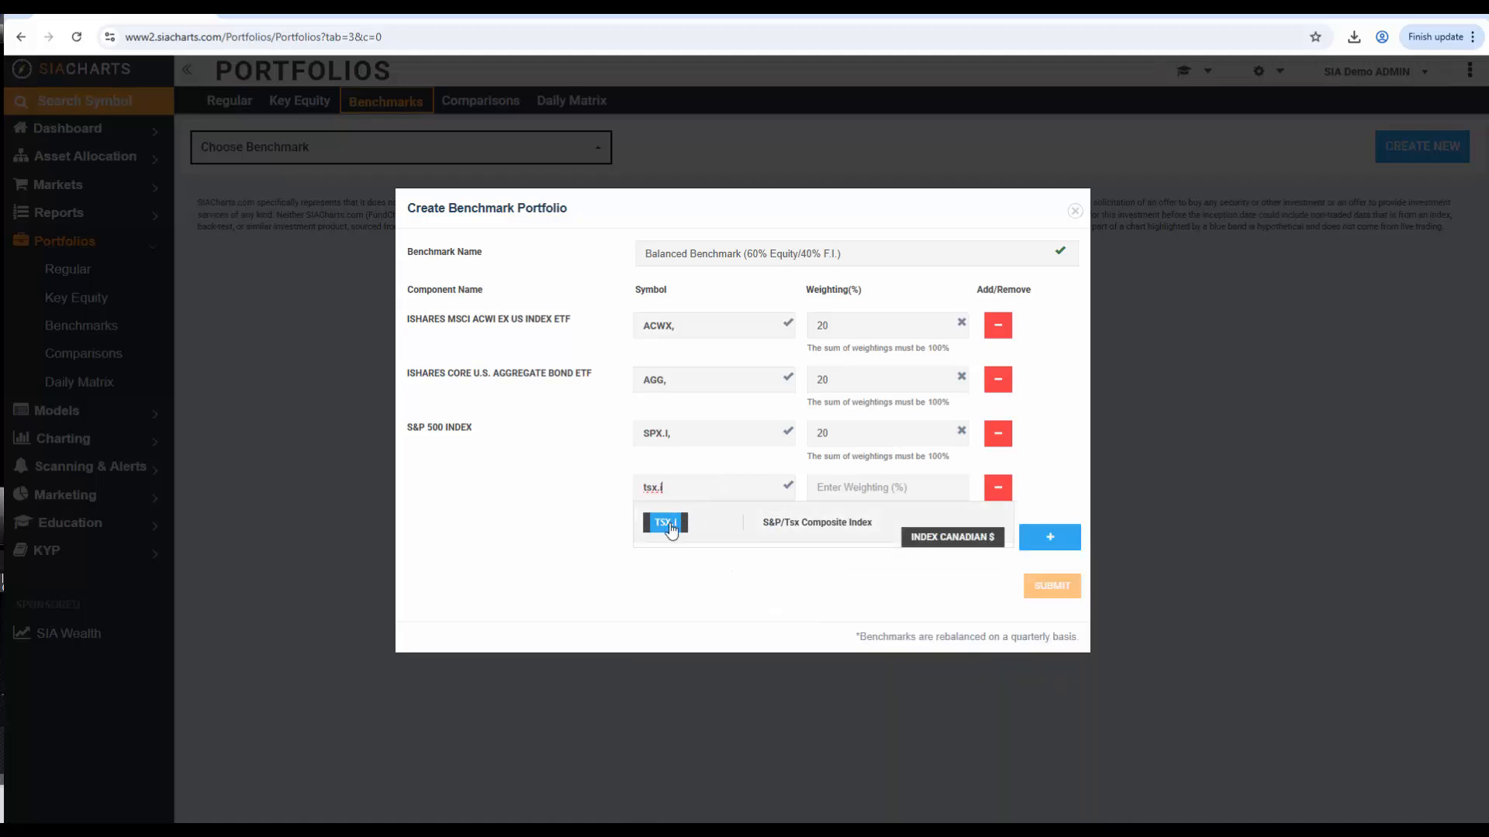
pyautogui.click(665, 521)
pyautogui.click(843, 489)
pyautogui.write('20')
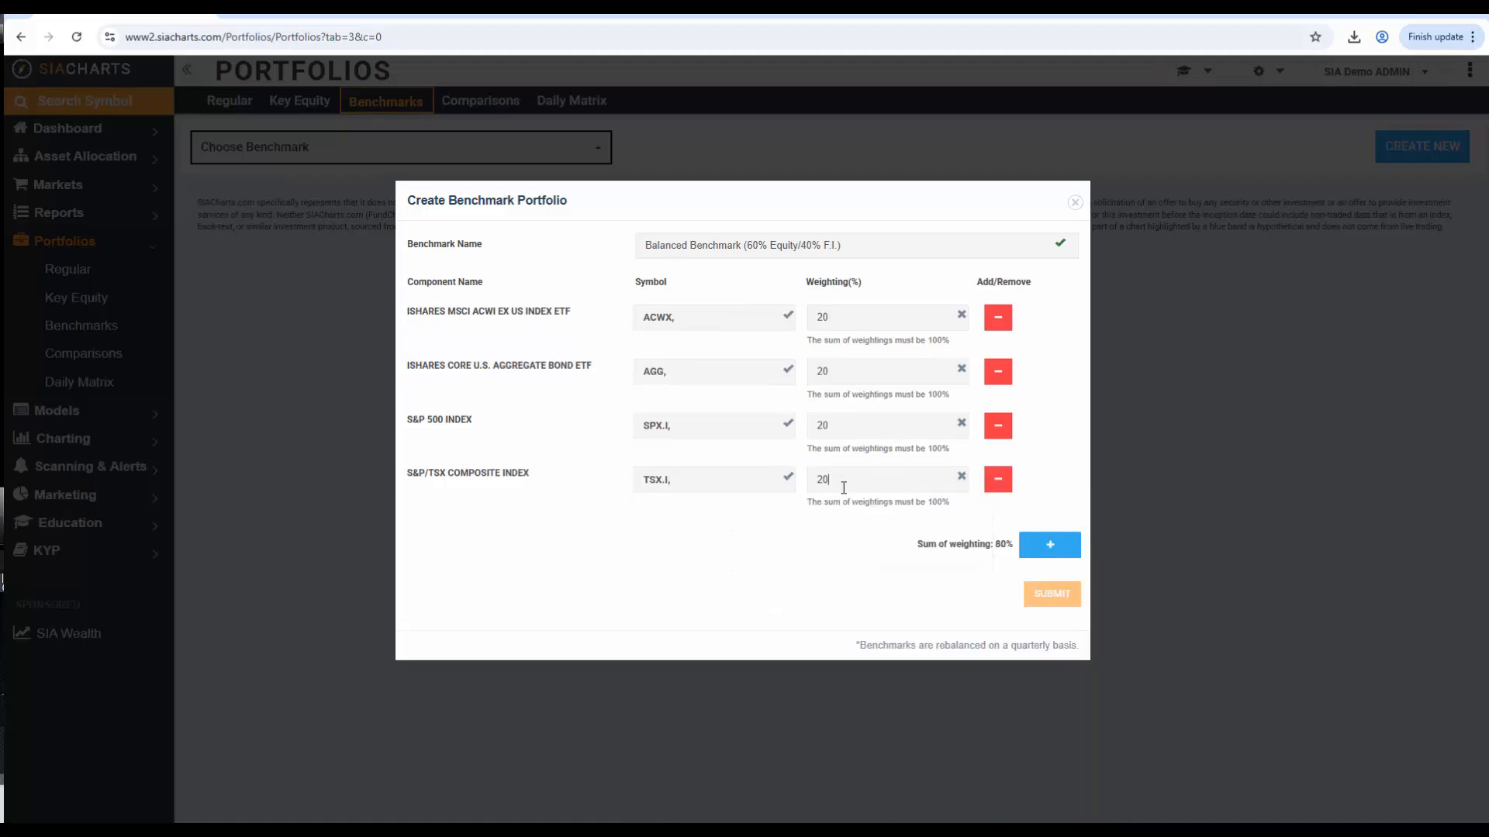
# Add XBB.TO (iShares Core Canadian Universe Bond Index ETF) as the fifth component at 20% and submit the benchmark
pyautogui.click(1031, 549)
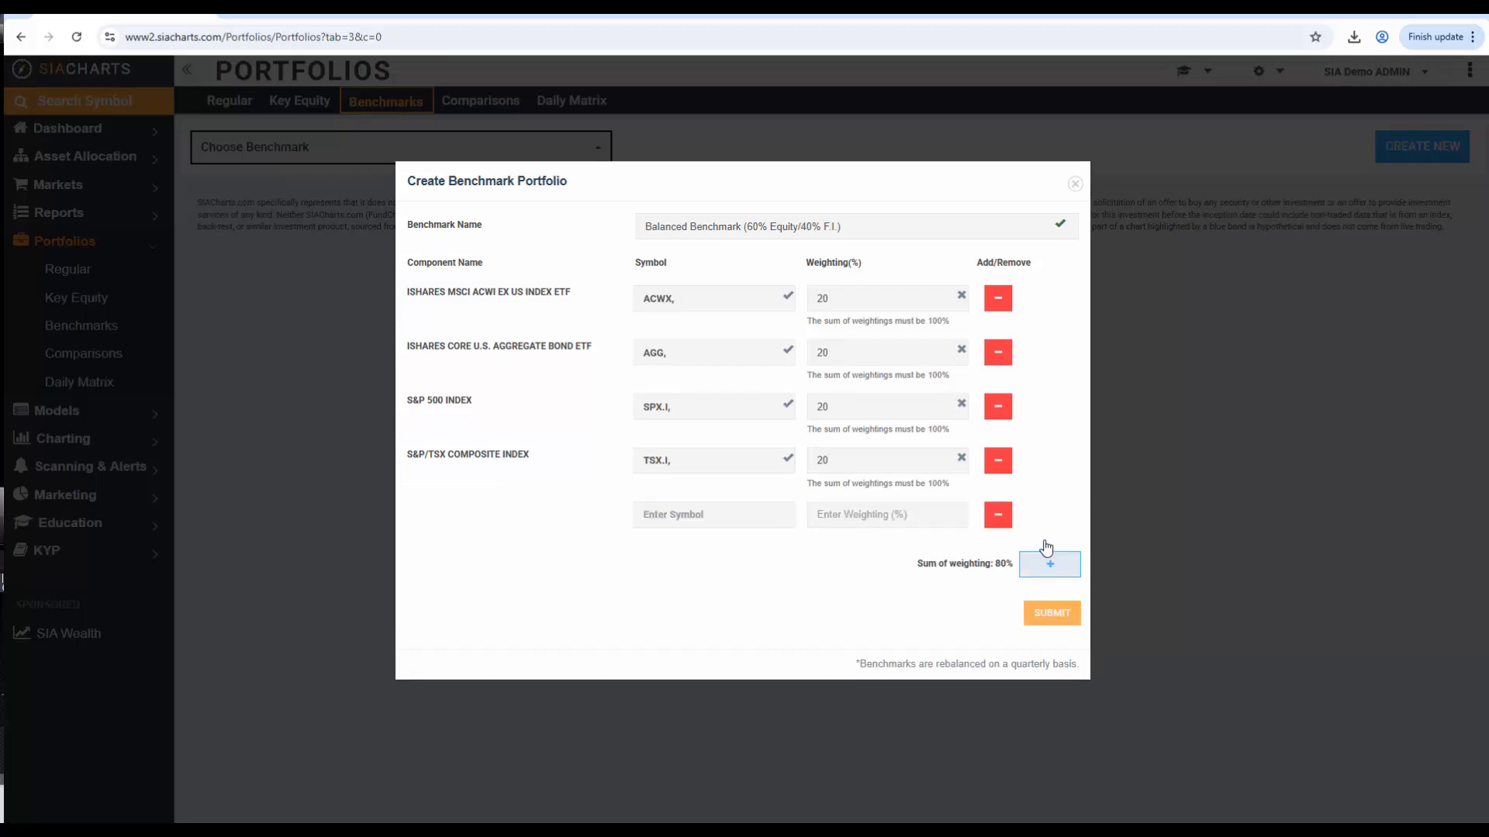
pyautogui.click(648, 516)
pyautogui.write('xbb.to')
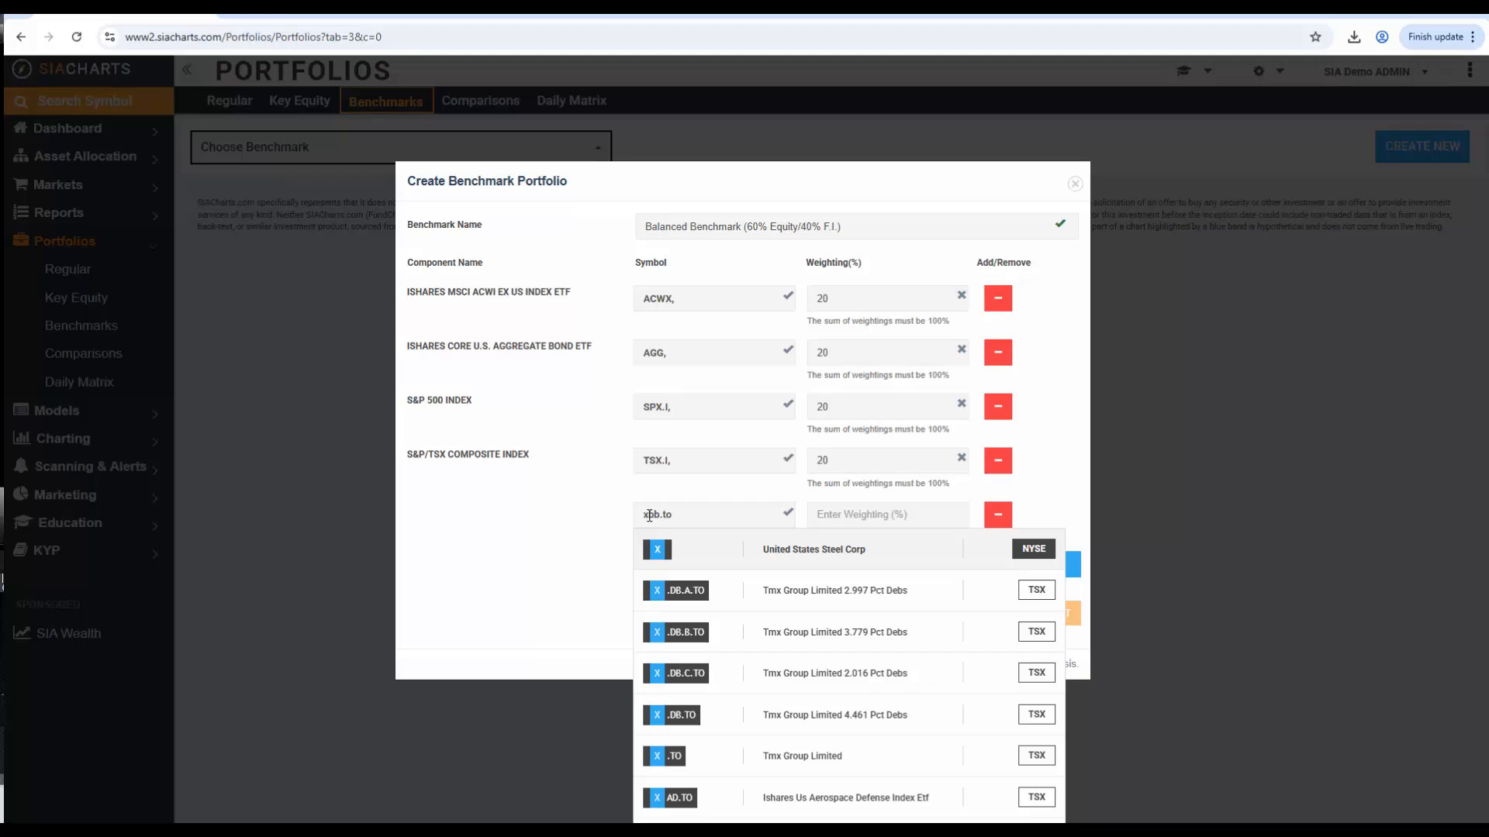
pyautogui.click(659, 552)
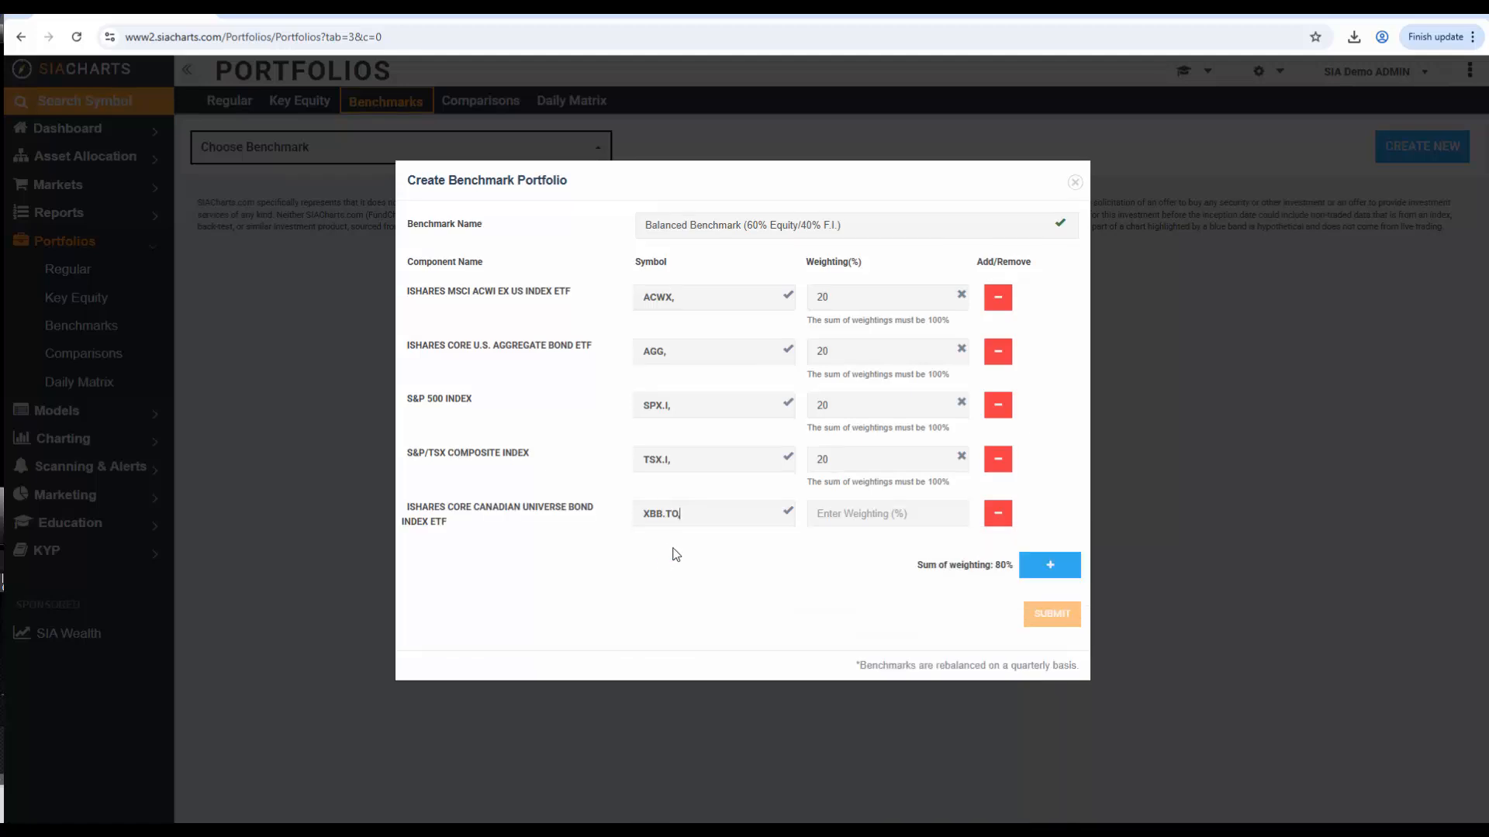
pyautogui.click(842, 516)
pyautogui.write('20')
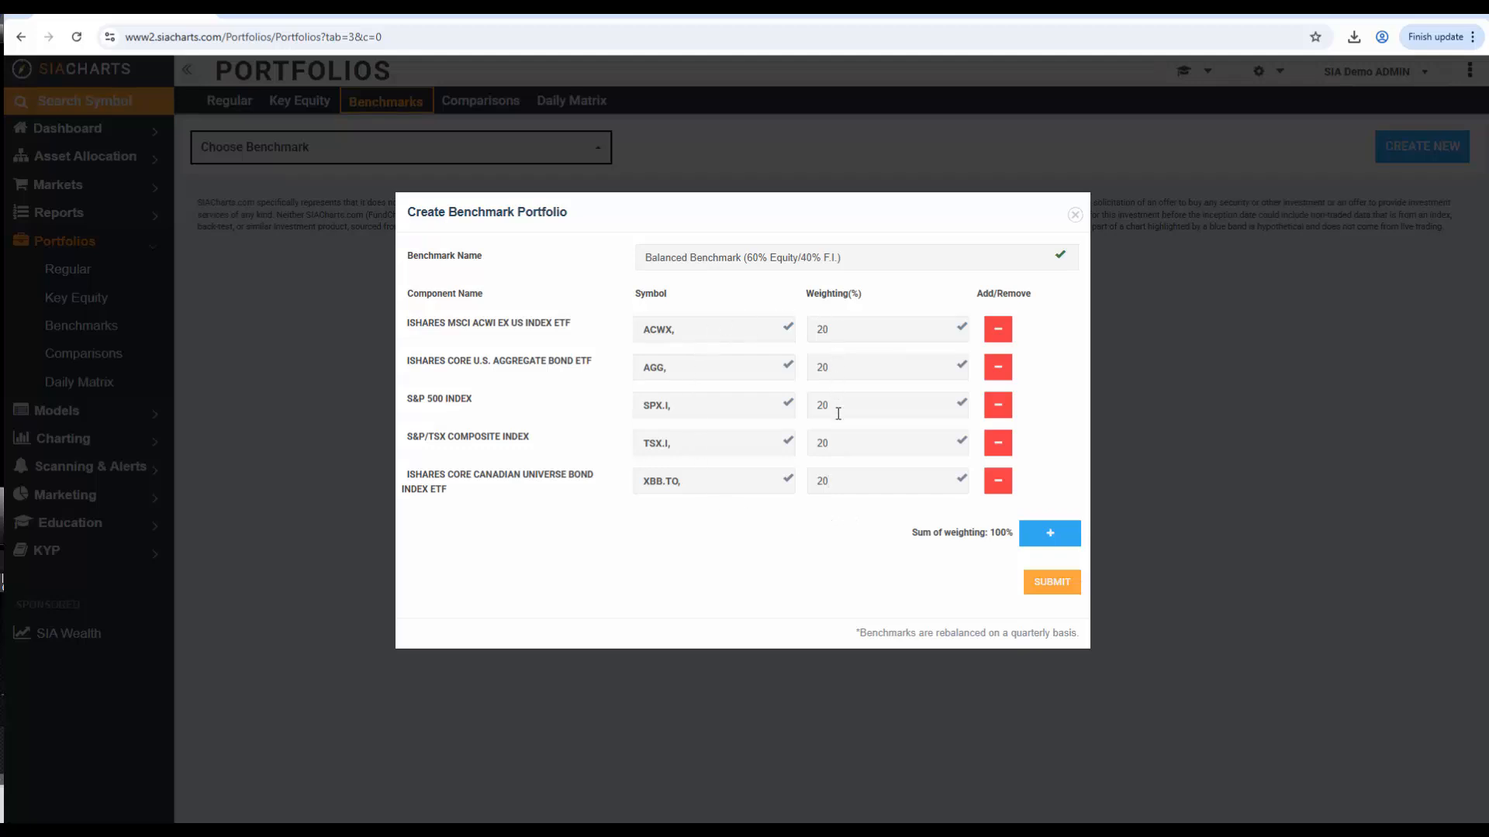
pyautogui.click(1047, 591)
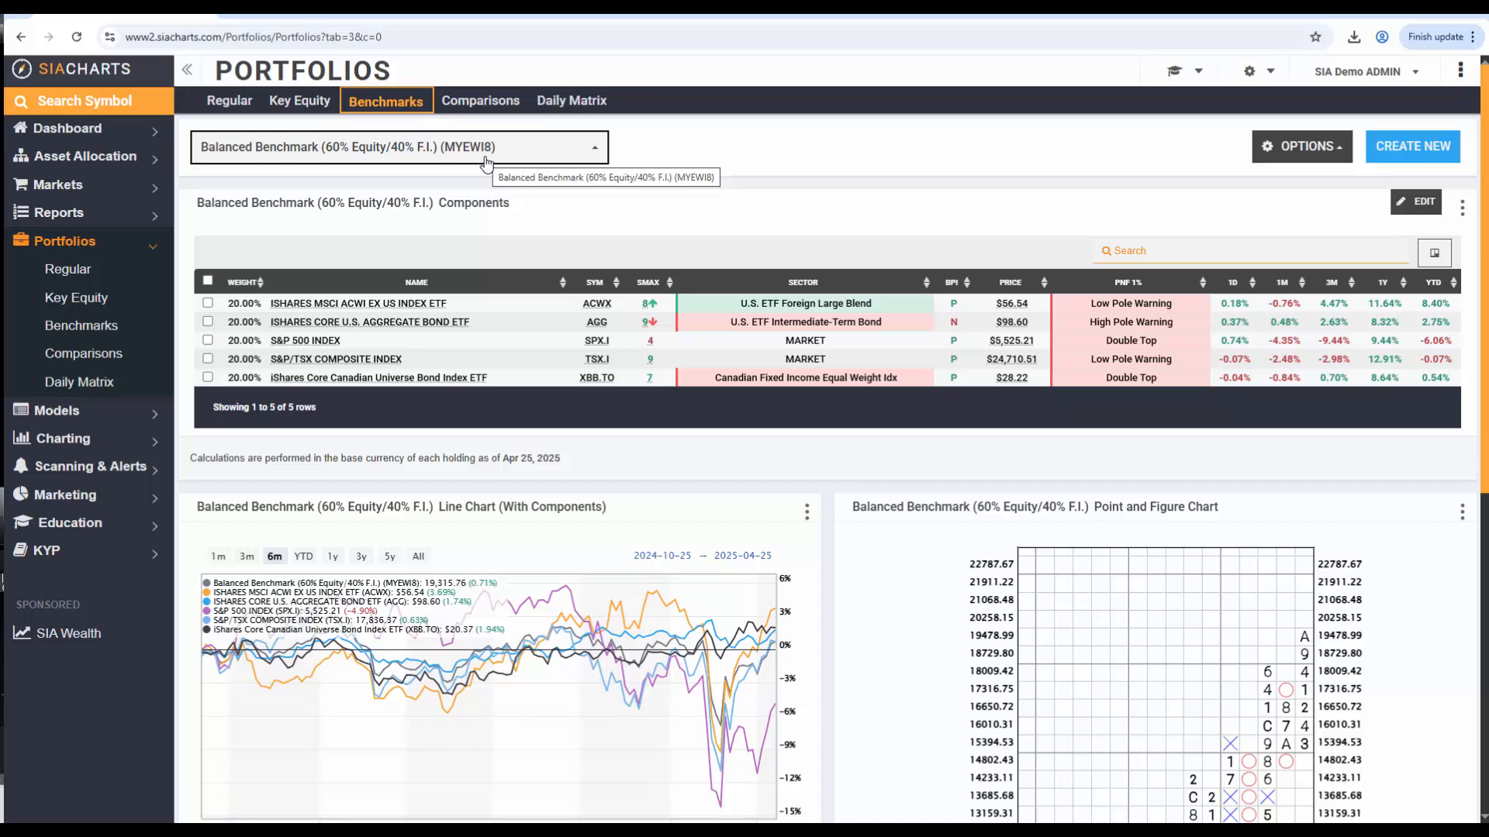
# Open the benchmark settings of the MB04 Balanced Model from the models summary
pyautogui.click(69, 417)
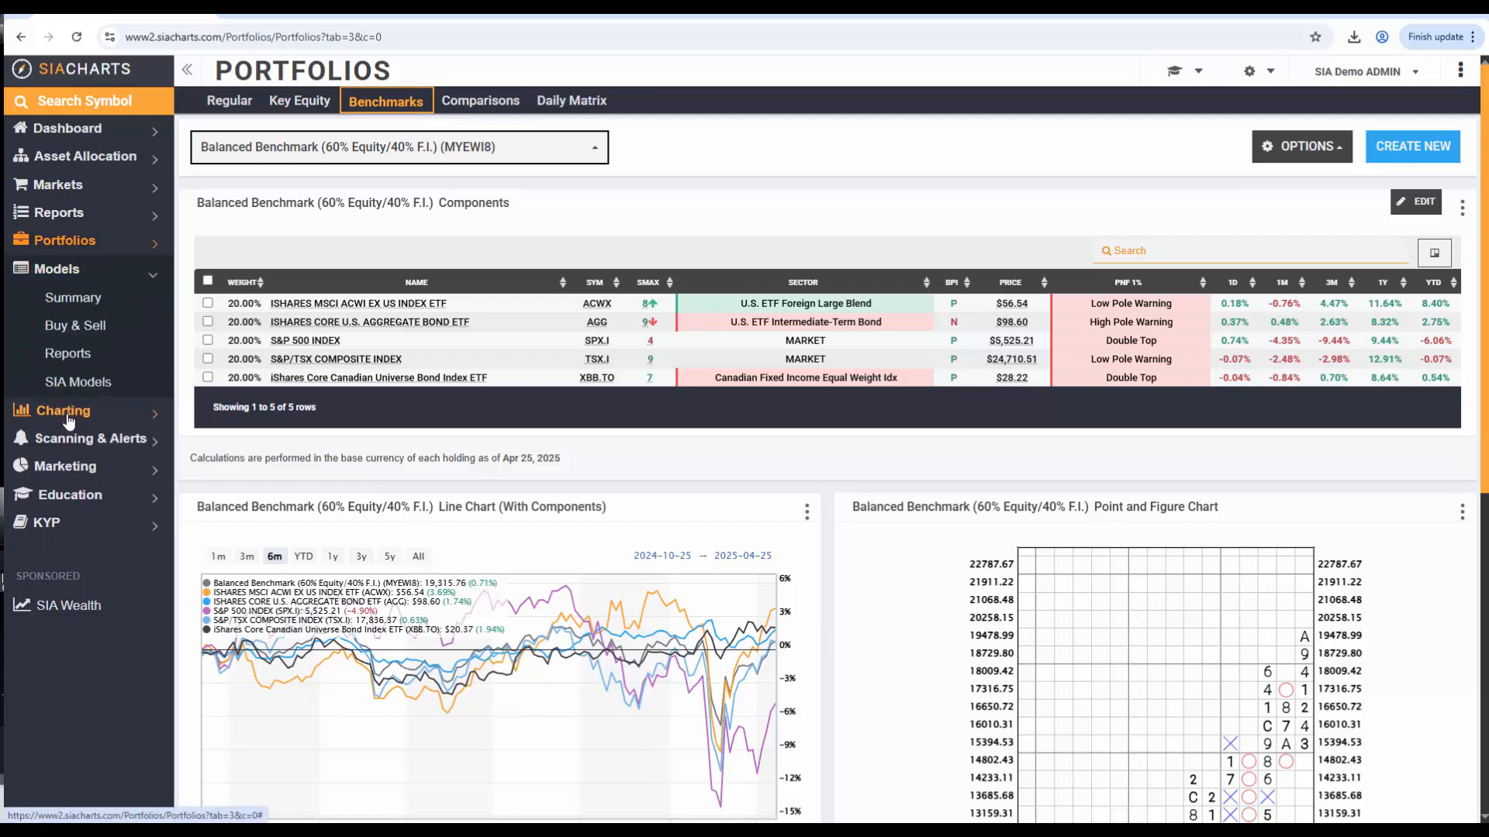
pyautogui.click(78, 306)
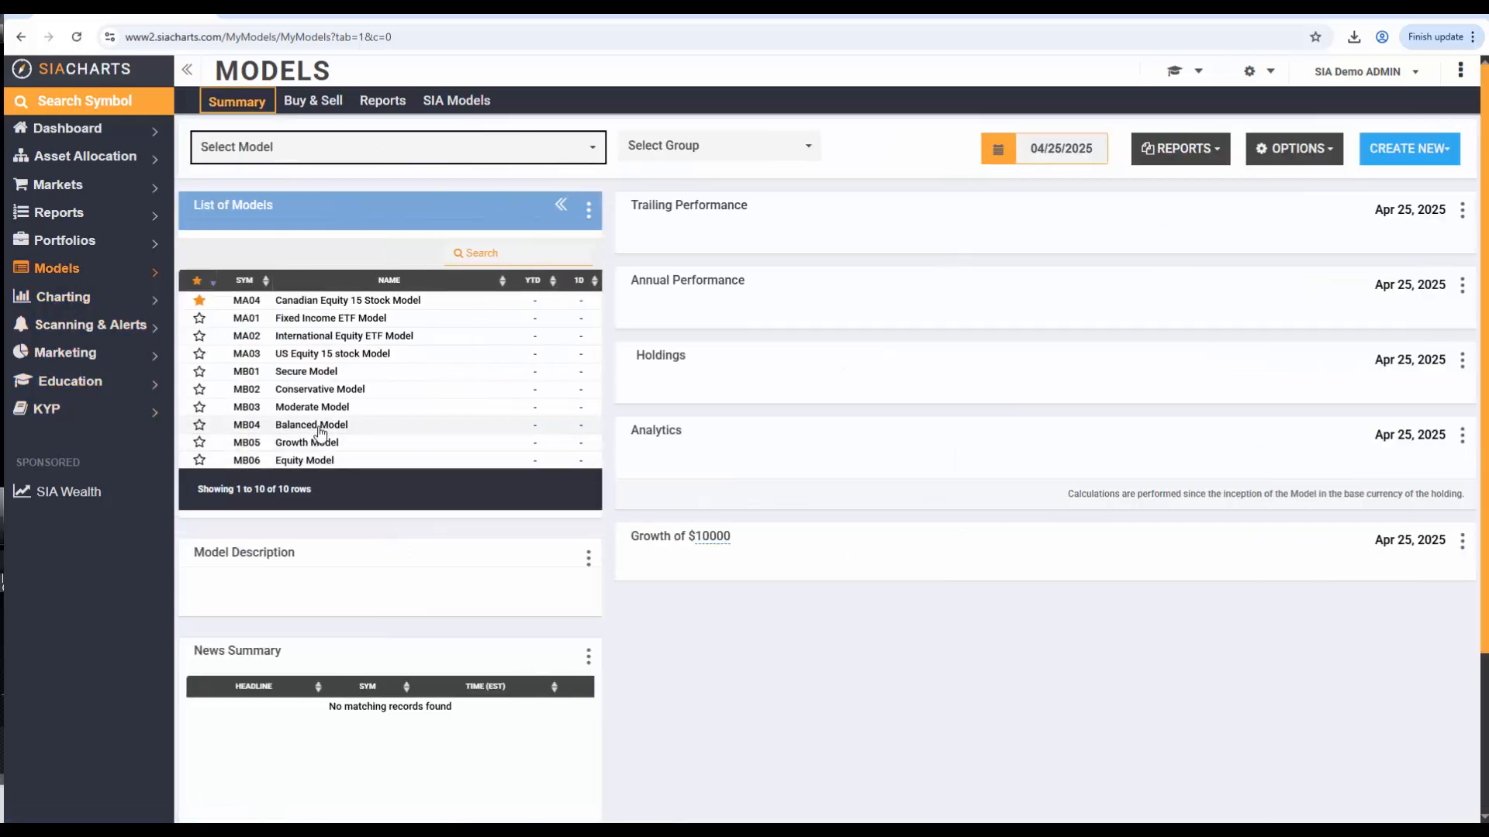
pyautogui.click(307, 426)
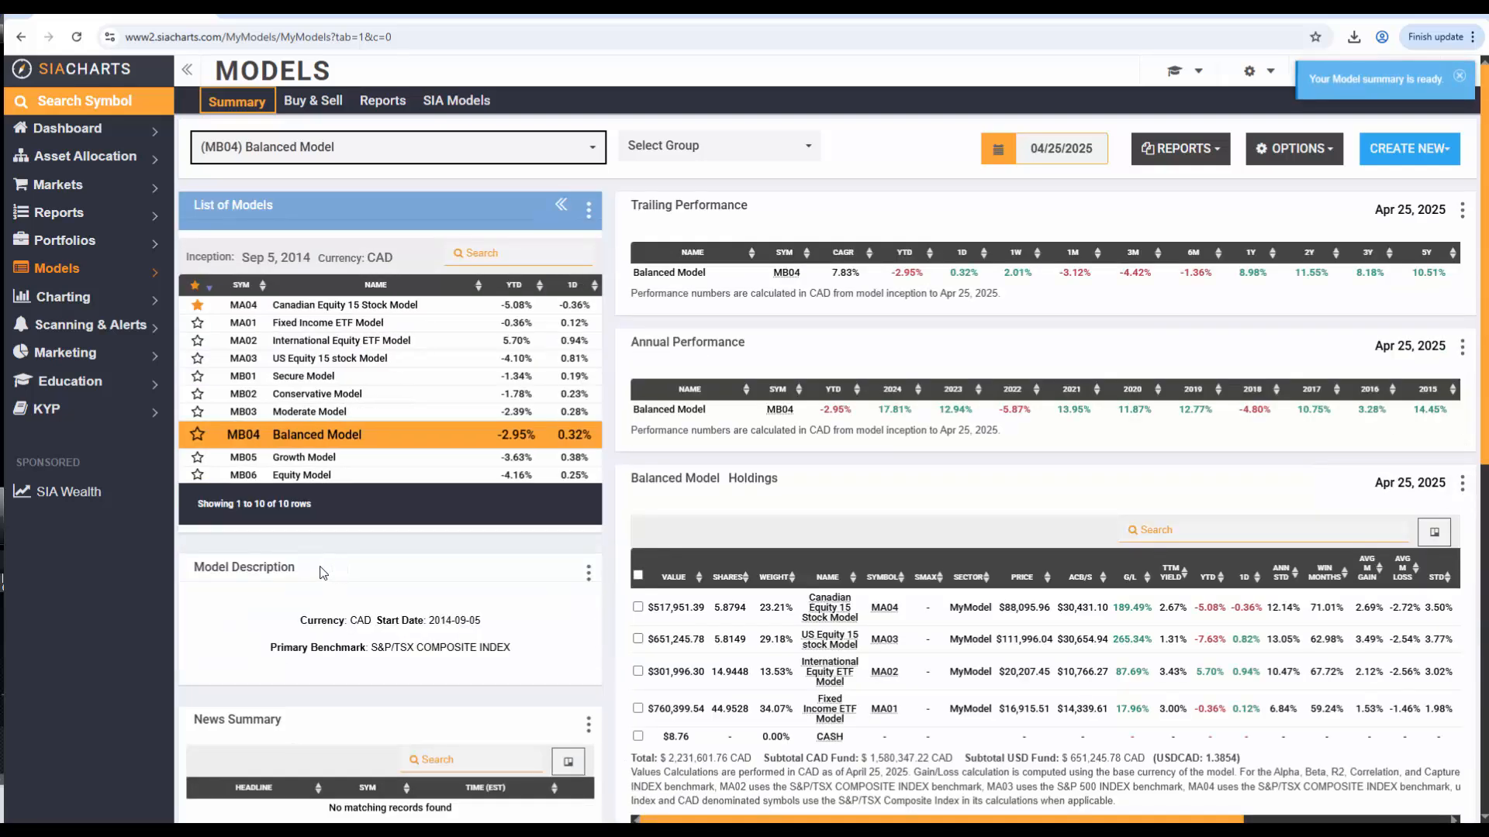
pyautogui.click(1291, 150)
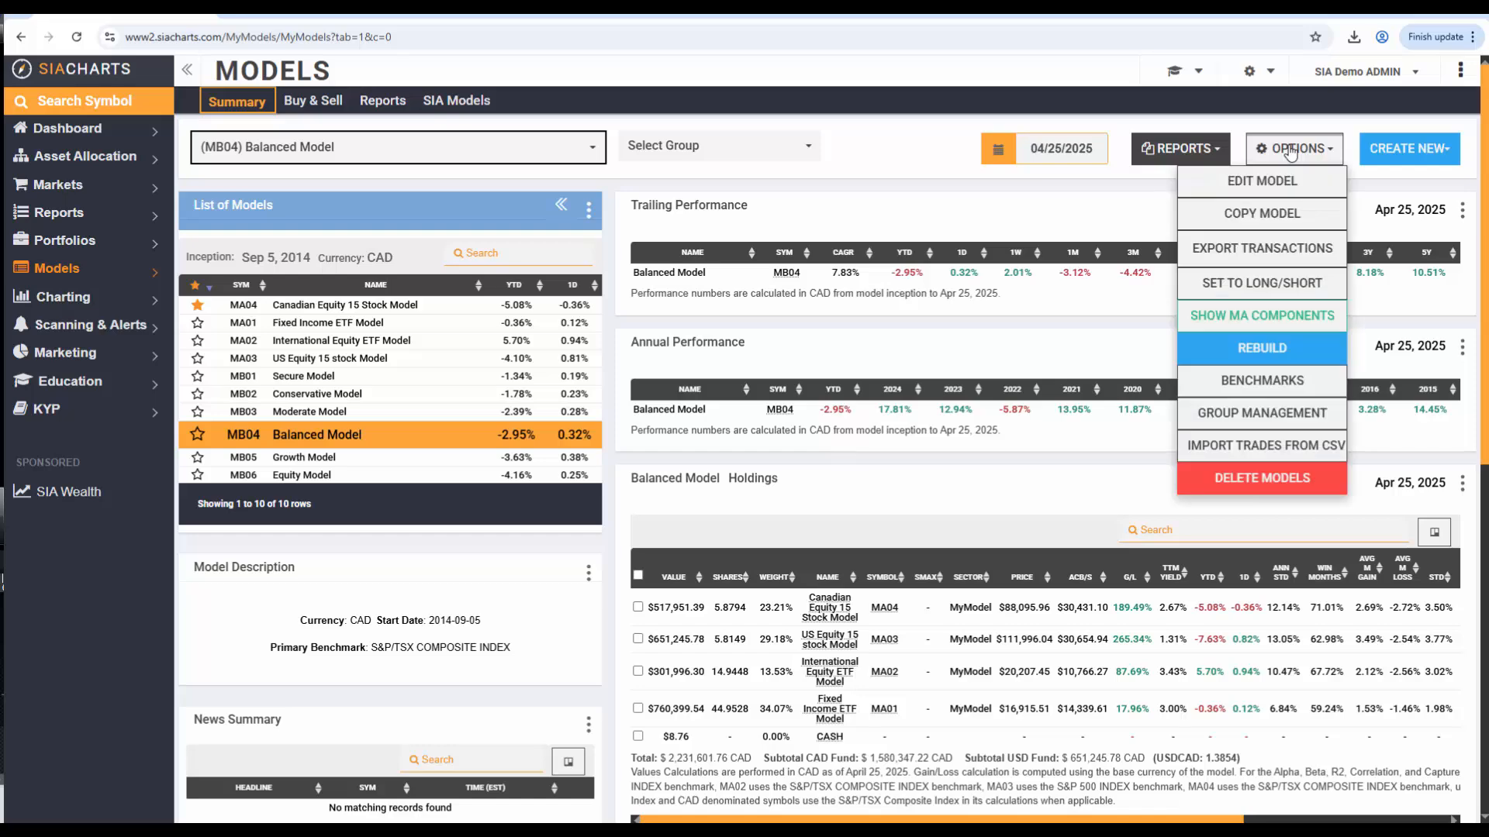
pyautogui.click(1242, 383)
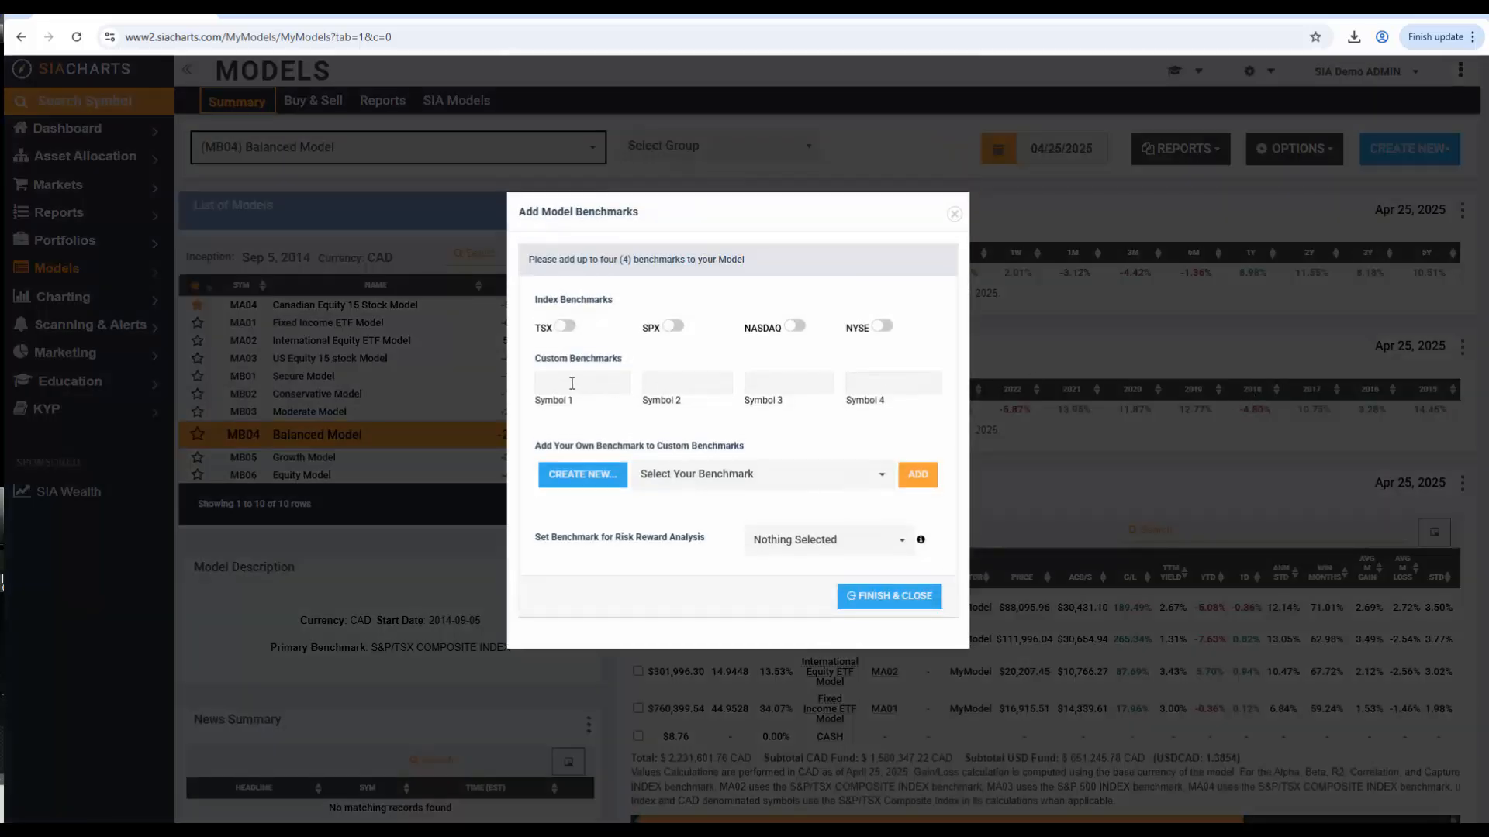
# Assign MYEWI8, the Balanced Benchmark (60% Equity/40% F.I.), as the model's first custom benchmark symbol
pyautogui.click(547, 385)
pyautogui.write('myewi8')
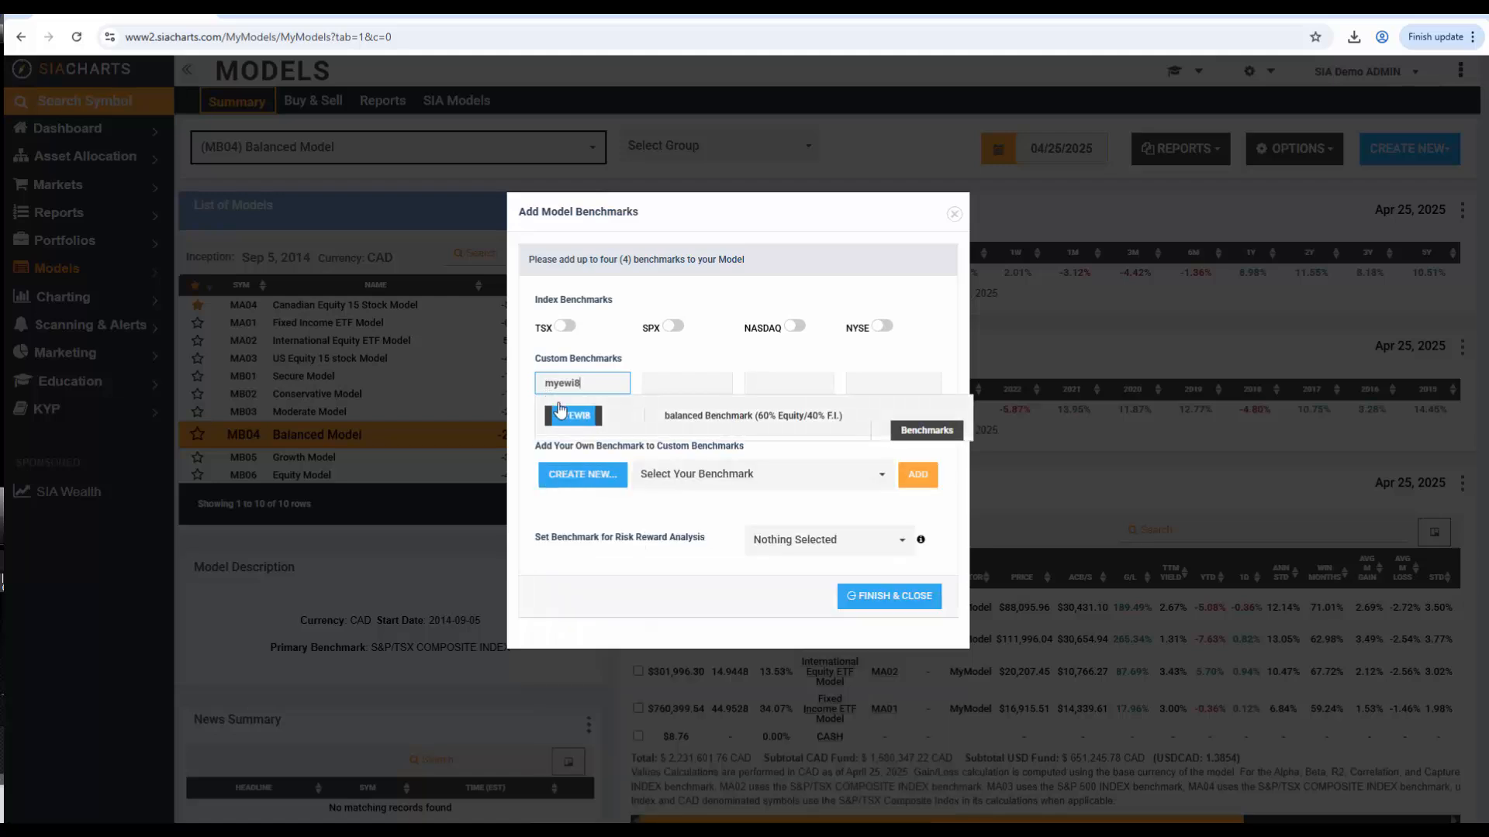
pyautogui.click(567, 420)
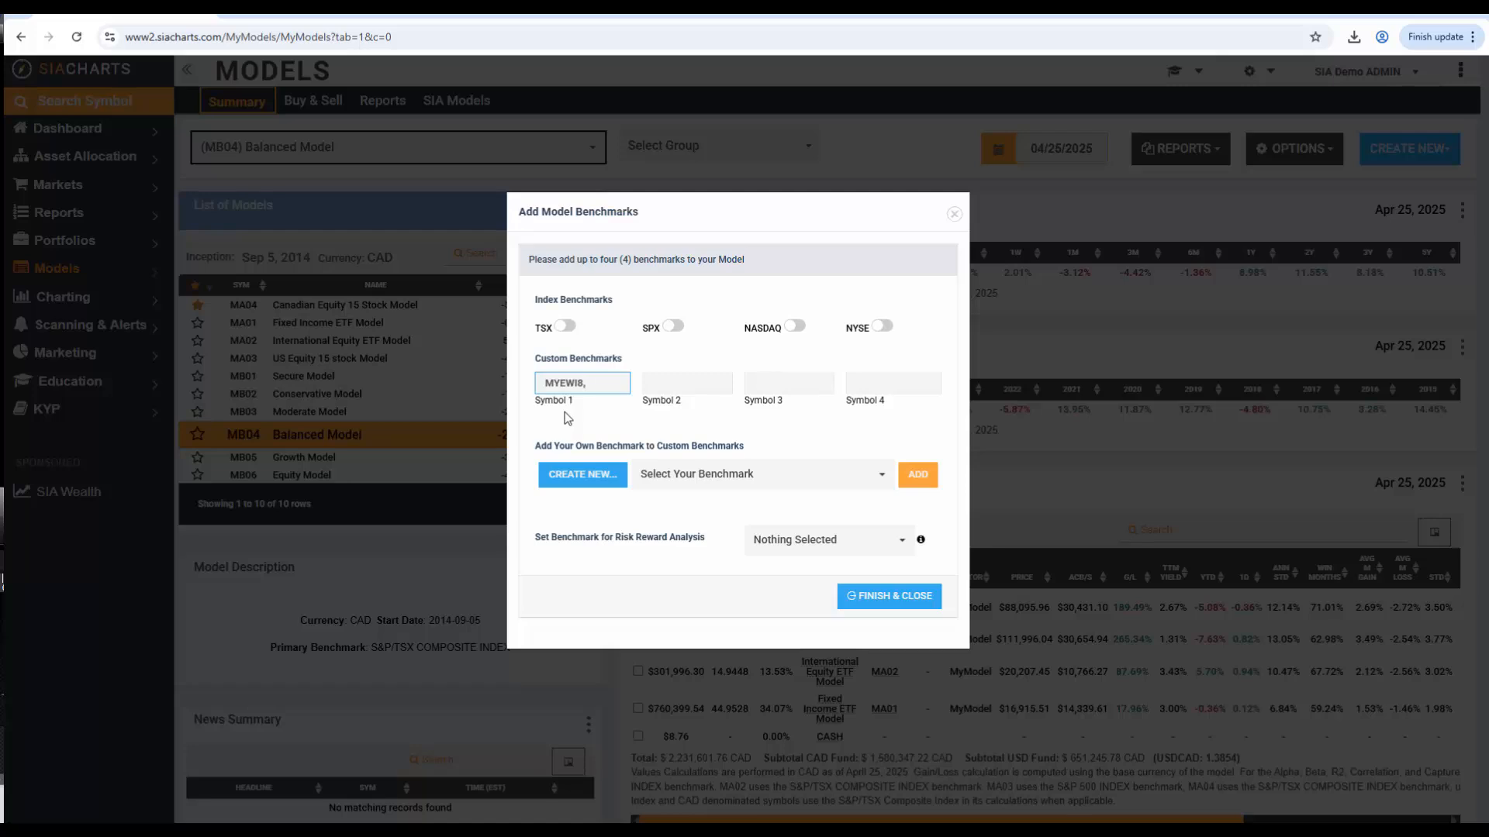
# Set Balanced Benchmark (60% Equity/40% F.I.) as the risk reward analysis benchmark and save the model's benchmark settings
pyautogui.click(776, 542)
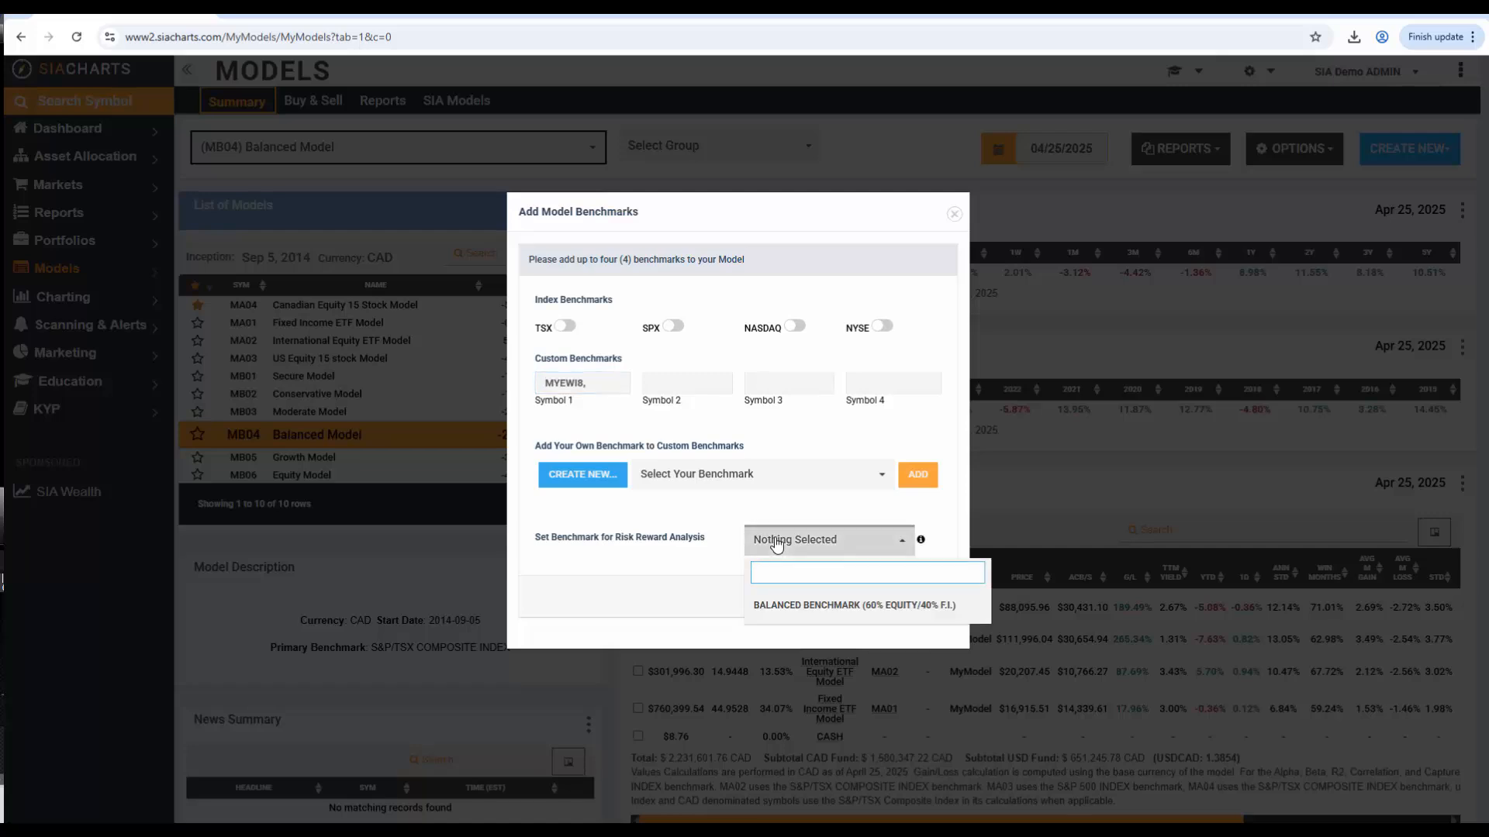
pyautogui.click(771, 607)
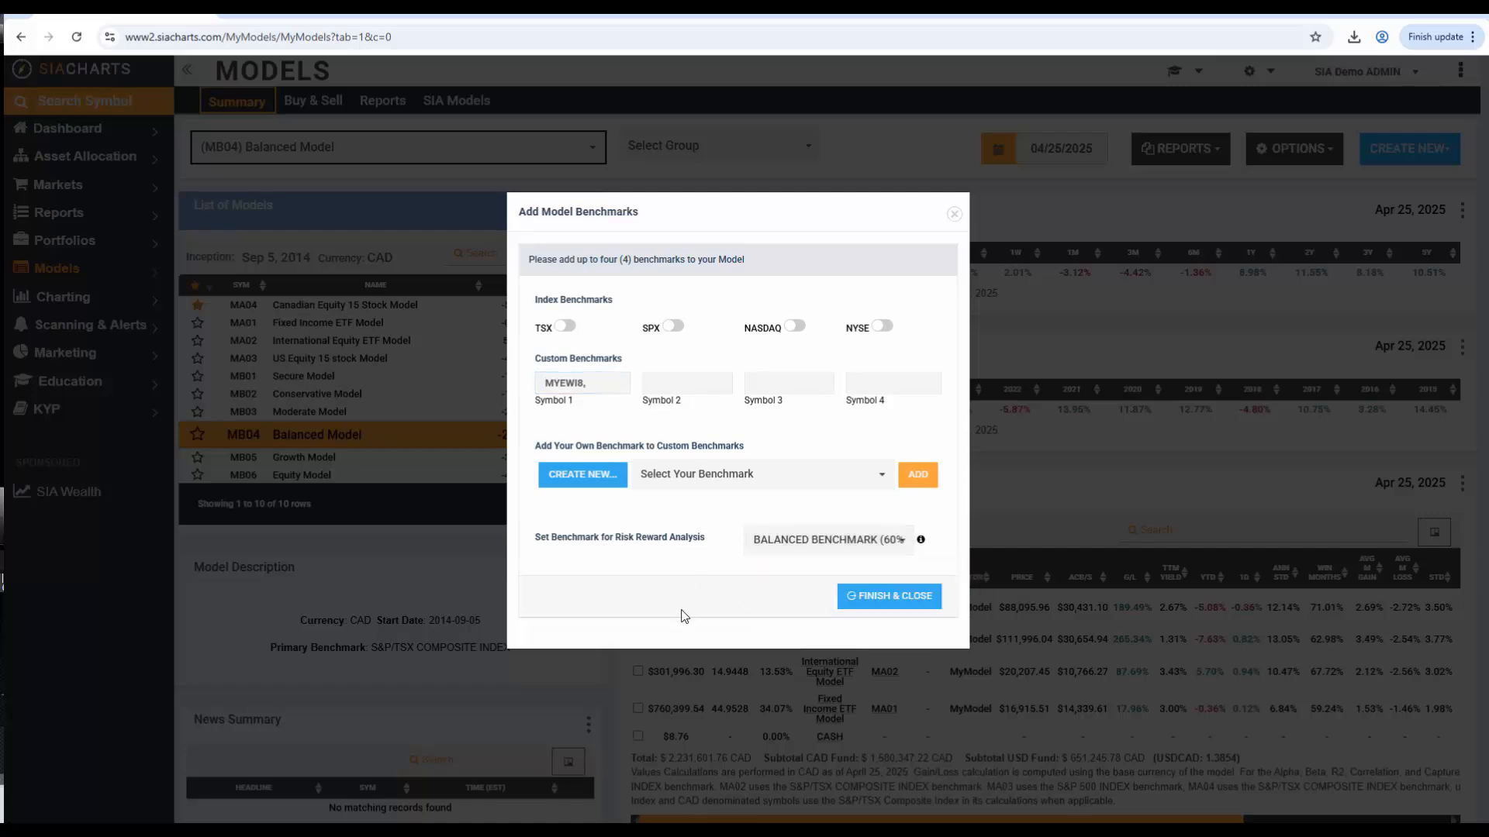
pyautogui.click(881, 597)
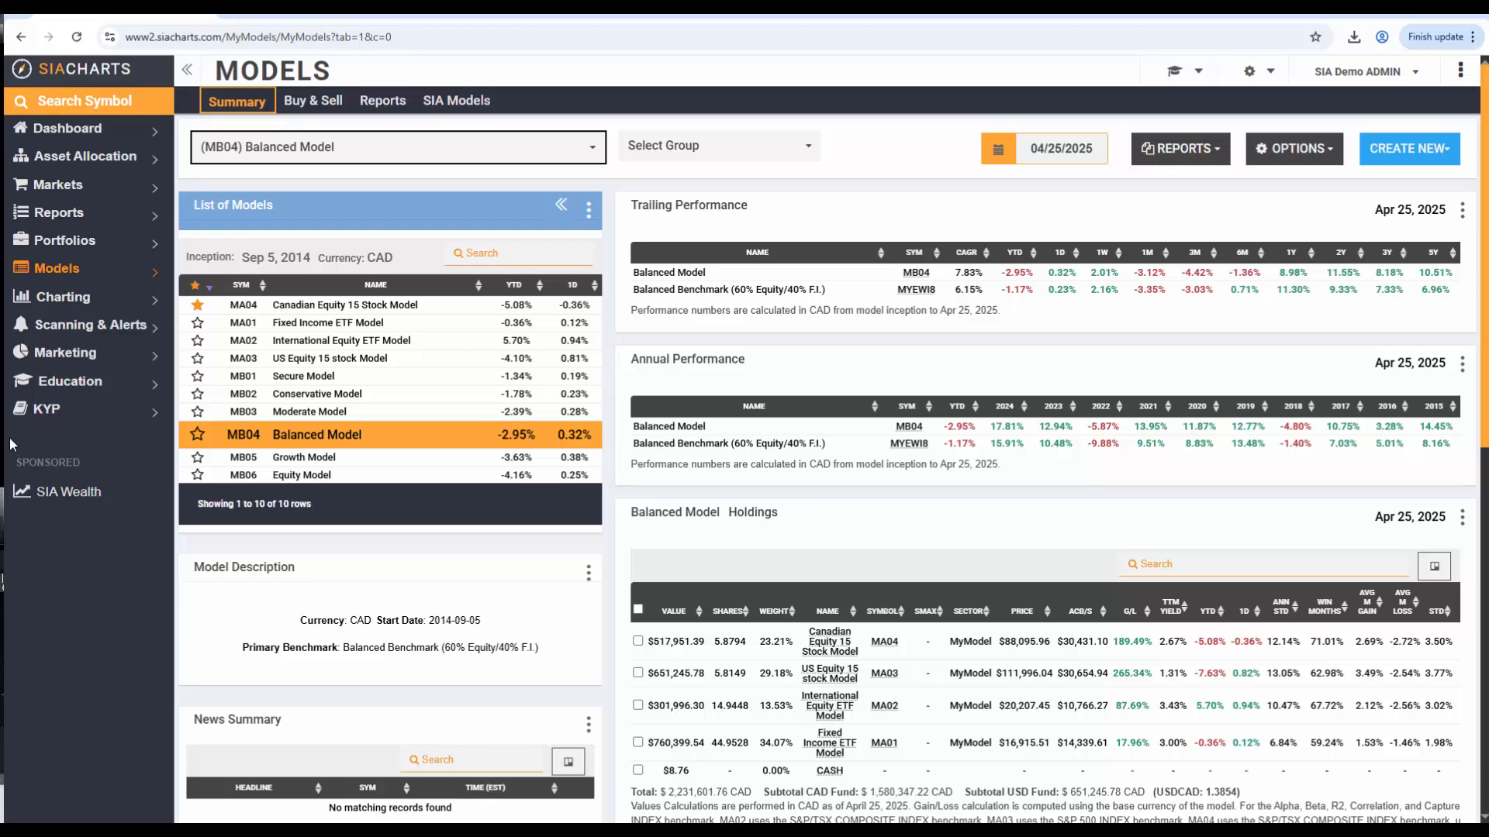
# Show the pages available in the Education section
pyautogui.click(78, 382)
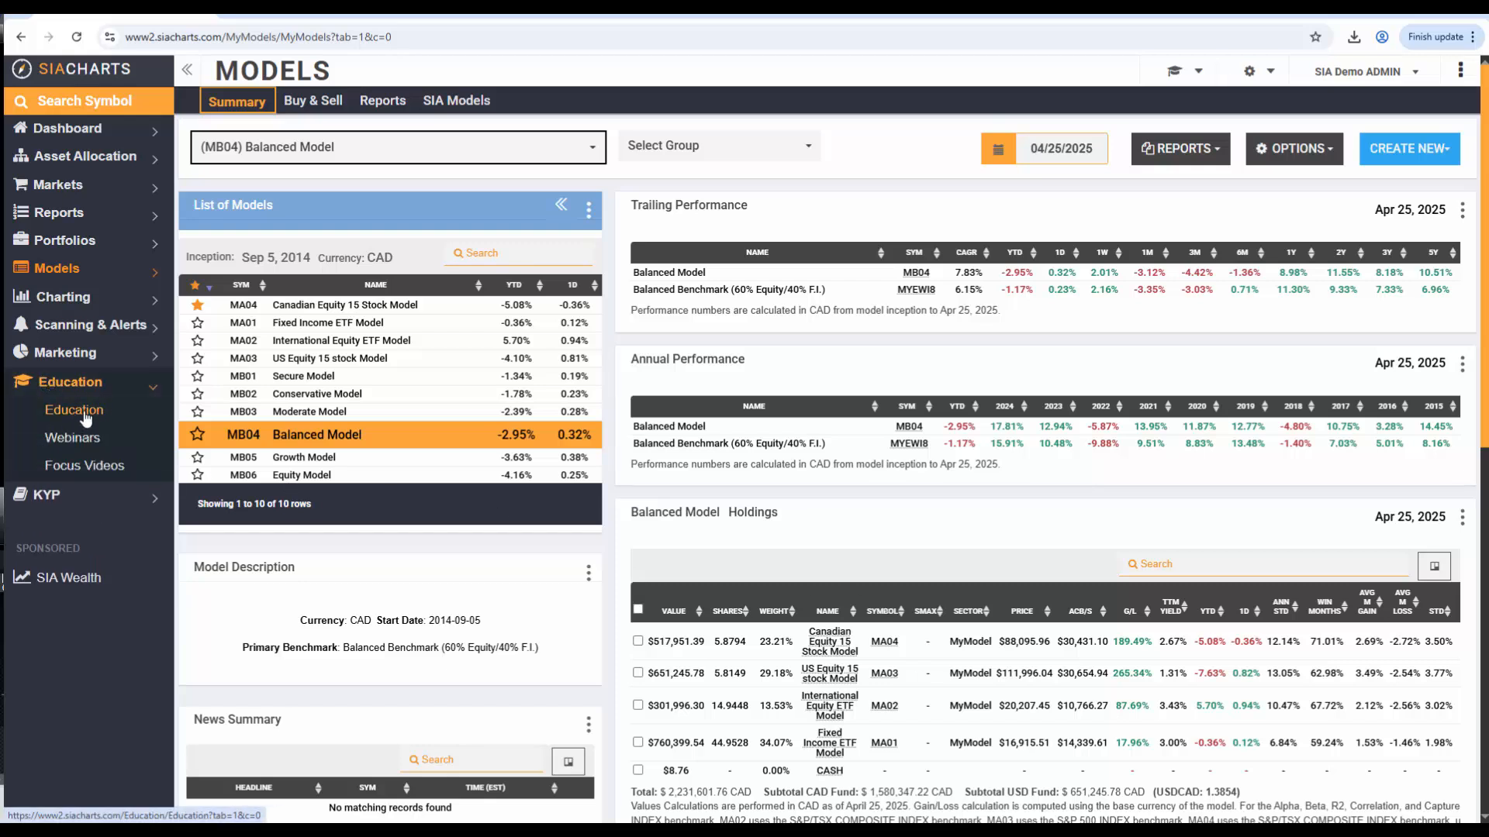